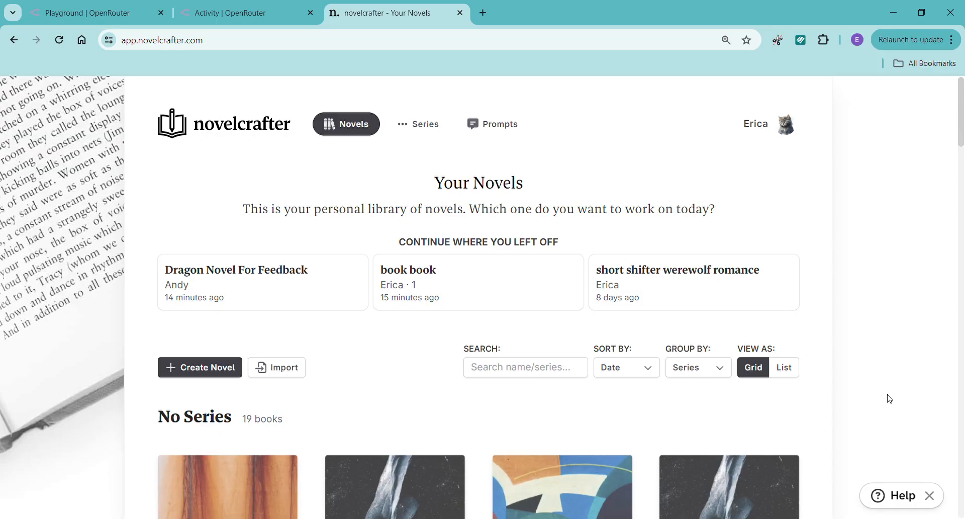
Step: Create a new series named "youtube example series"
left_click(421, 131)
left_click(480, 251)
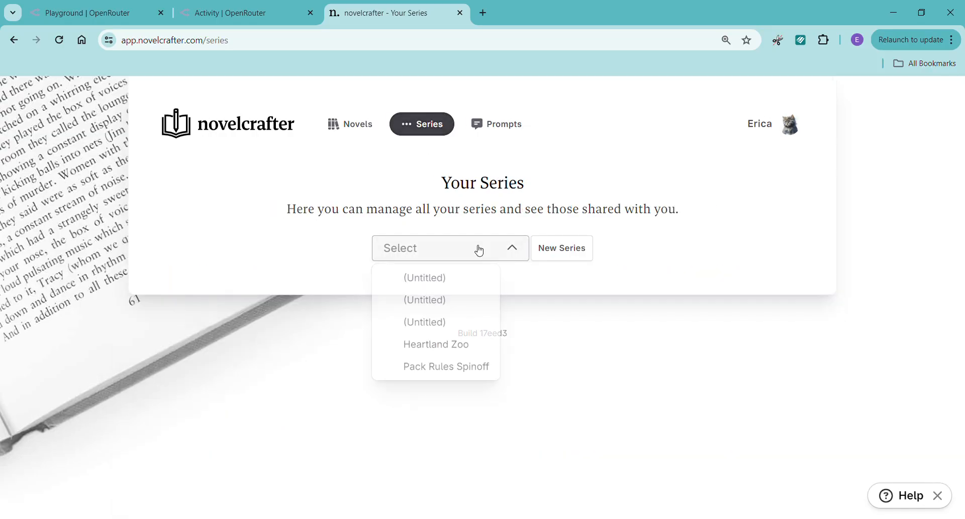
left_click(570, 247)
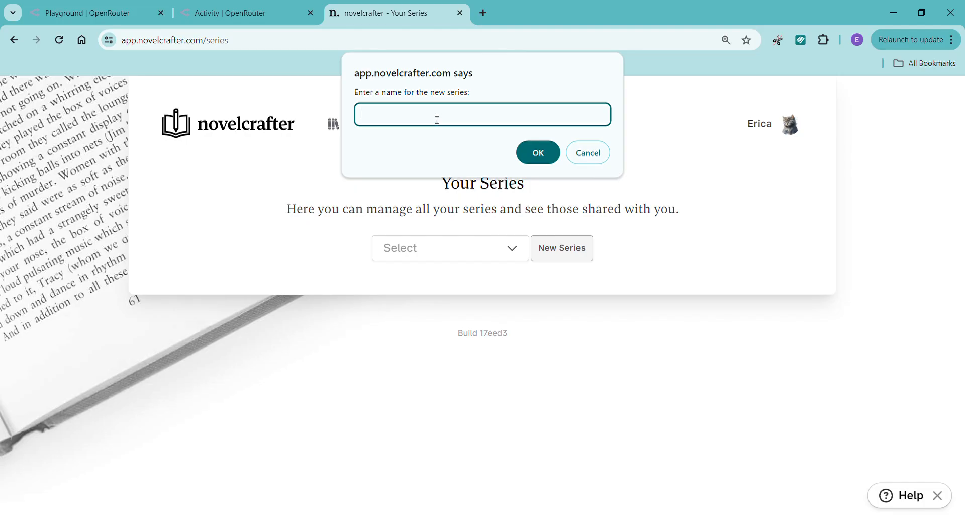
type("youtube example series")
left_click(545, 154)
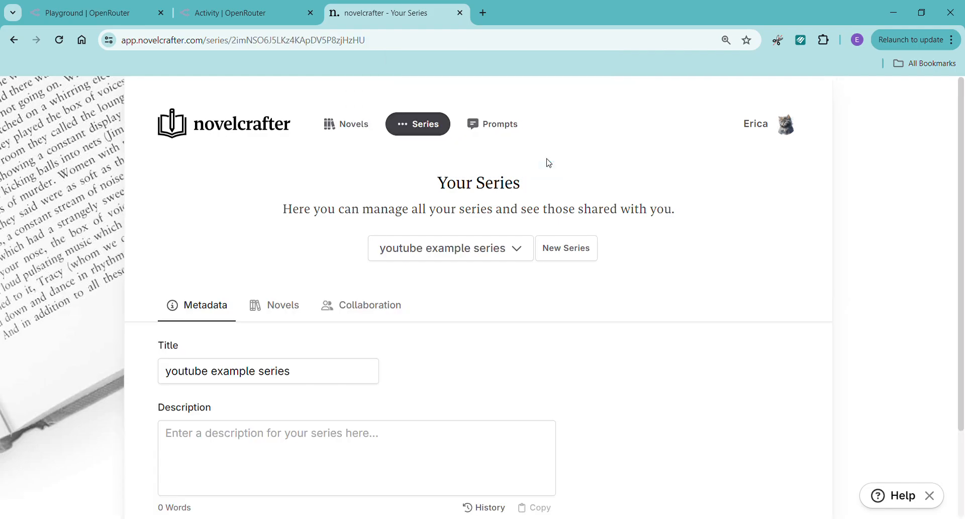
Step: Create a novel in the new series titled "New Novel for youtube" with series index 1
scroll(603, 370, "down", 2)
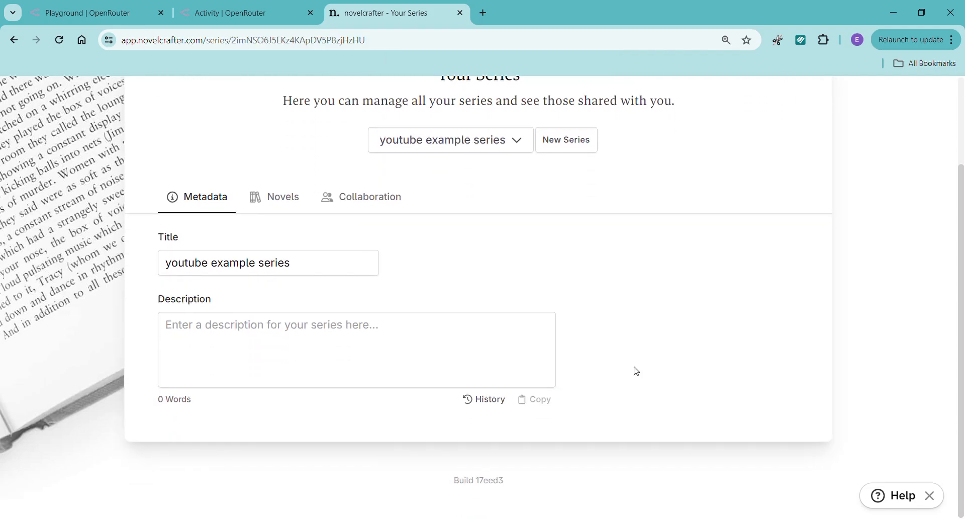
scroll(636, 371, "up", 2)
left_click(261, 314)
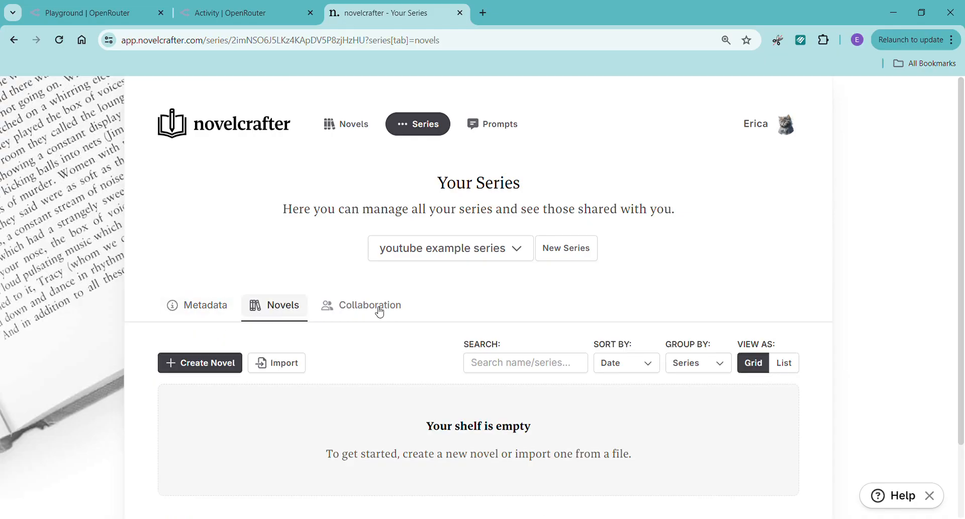
left_click(199, 363)
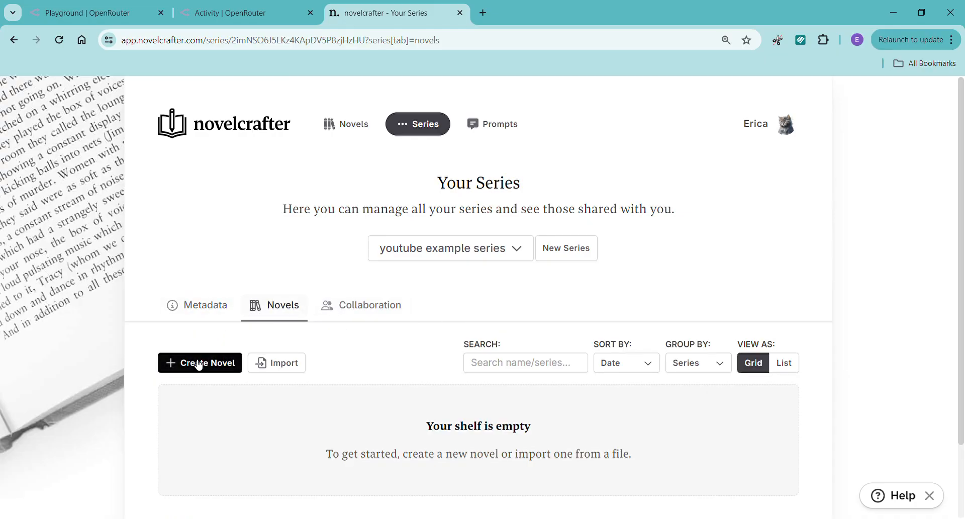
scroll(578, 411, "down", 4)
left_click(434, 240)
type("for youtube")
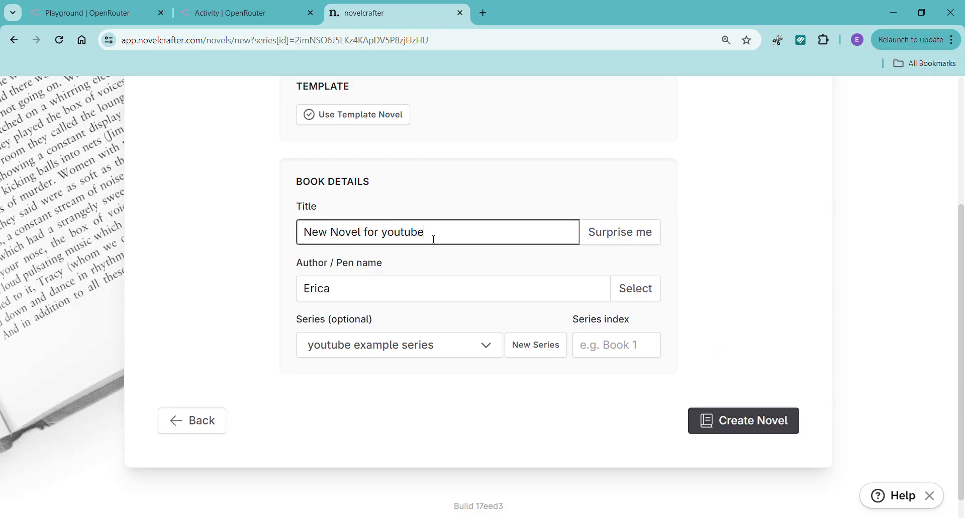
left_click(596, 346)
type("1")
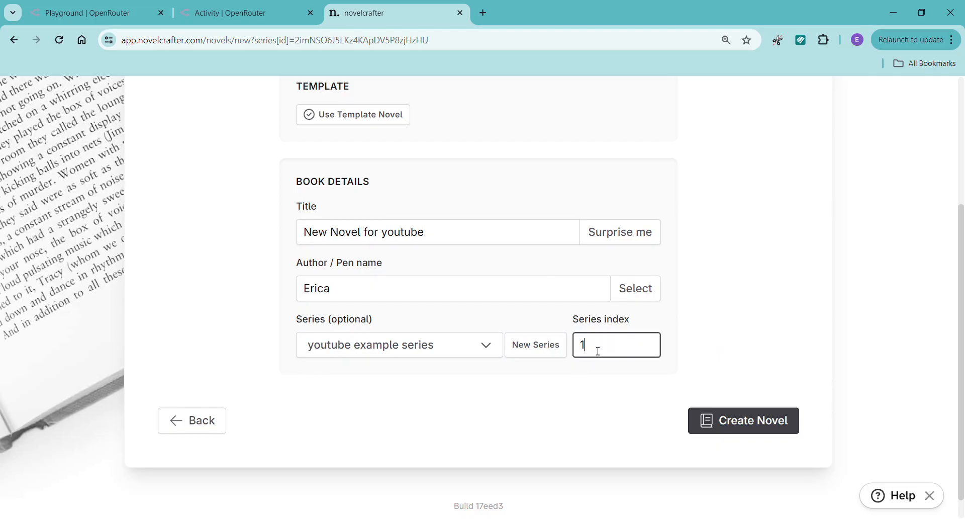
left_click(786, 428)
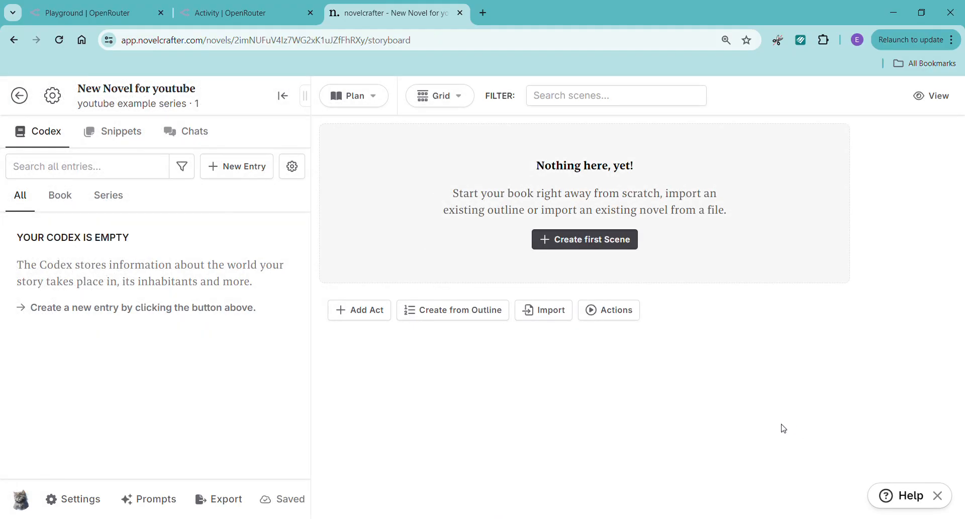
Step: Add a series-level location entry named "Windhaven Resort" to the Codex
left_click(79, 208)
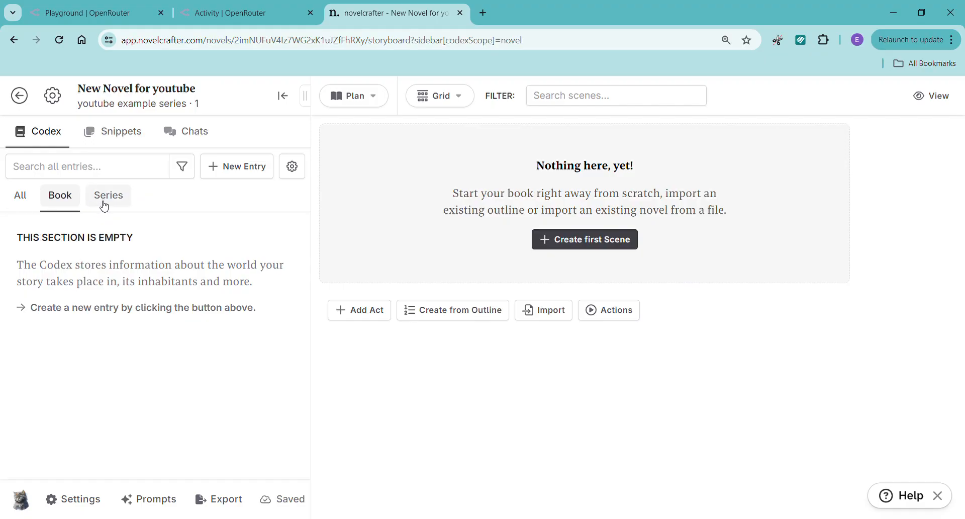
left_click(104, 206)
left_click(263, 175)
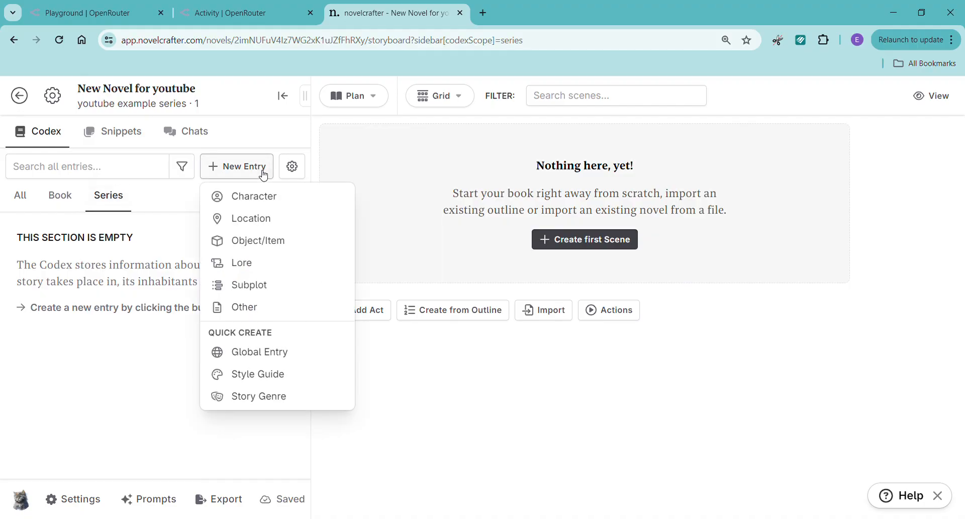
left_click(262, 222)
type("Wind")
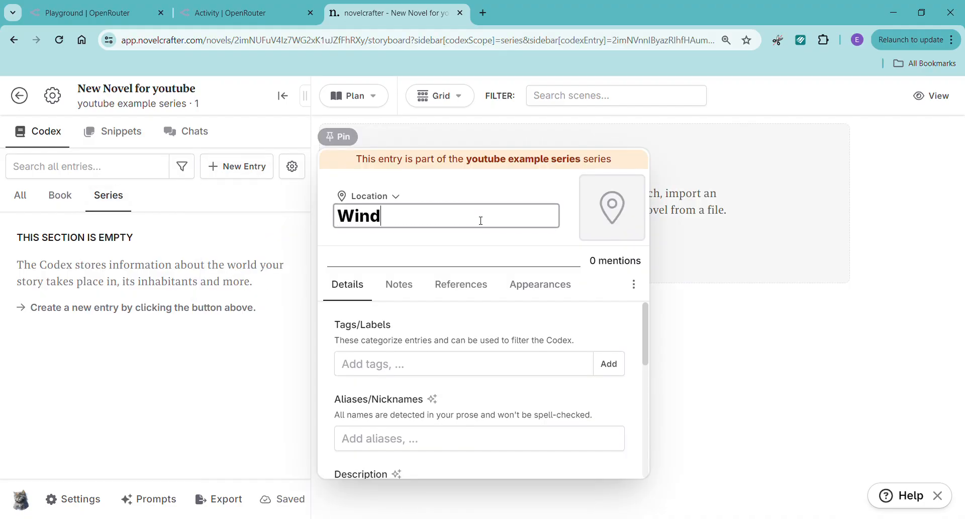
type("haven Resort")
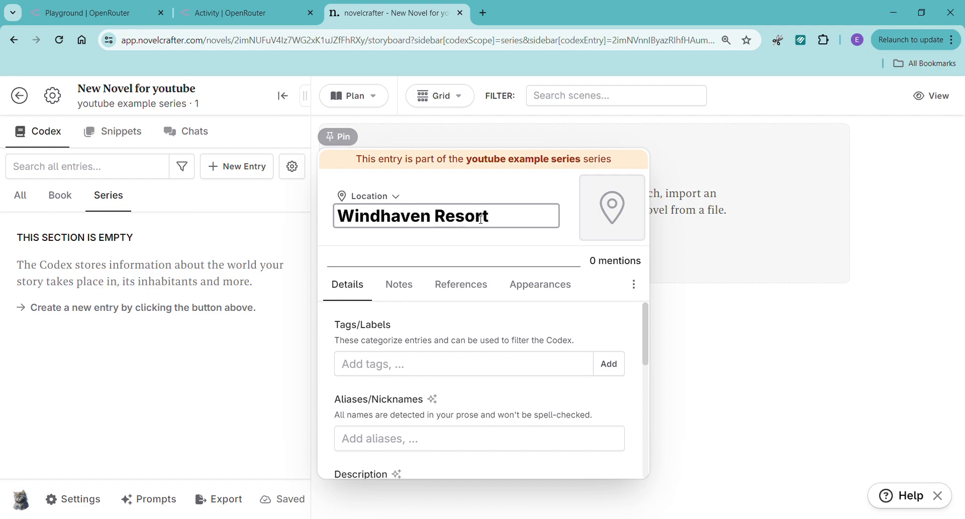
left_click(729, 332)
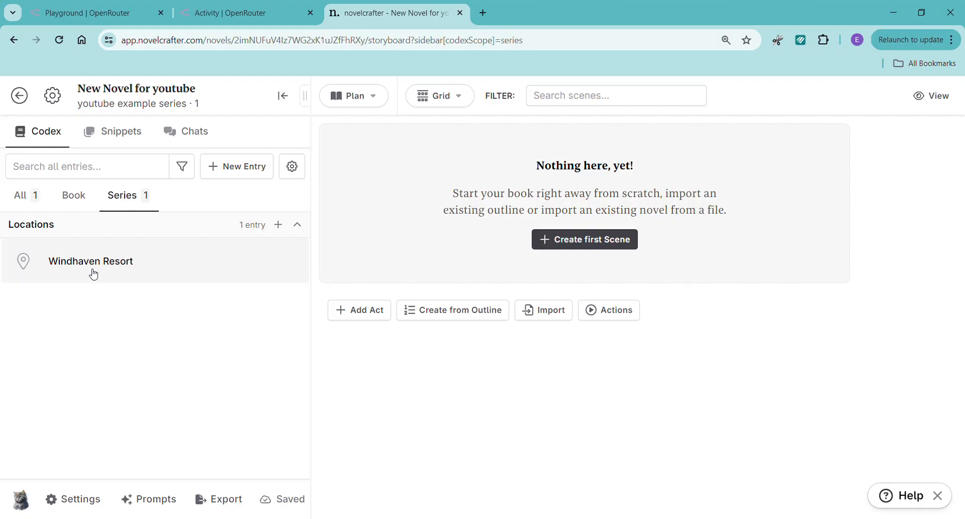
Step: Add a book-level character entry named "Lucas" to the Codex with the description "Father of Elaine"
left_click(88, 207)
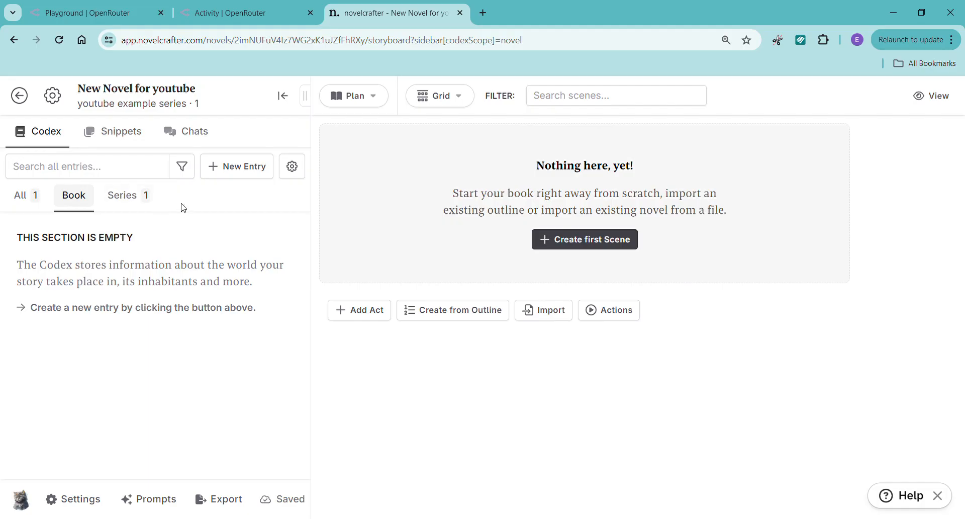
left_click(221, 166)
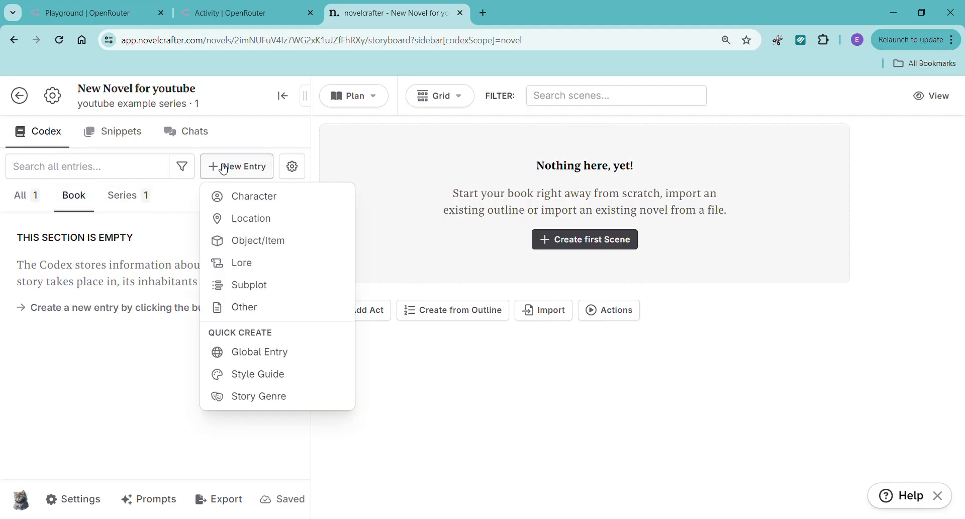
left_click(240, 201)
type("Lucas")
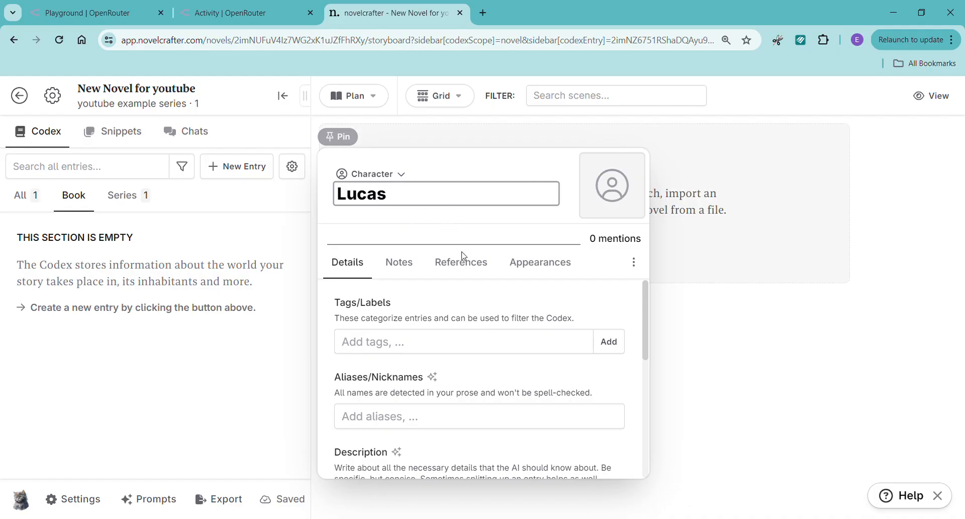
scroll(486, 340, "down", 4)
left_click(450, 355)
type("Father ")
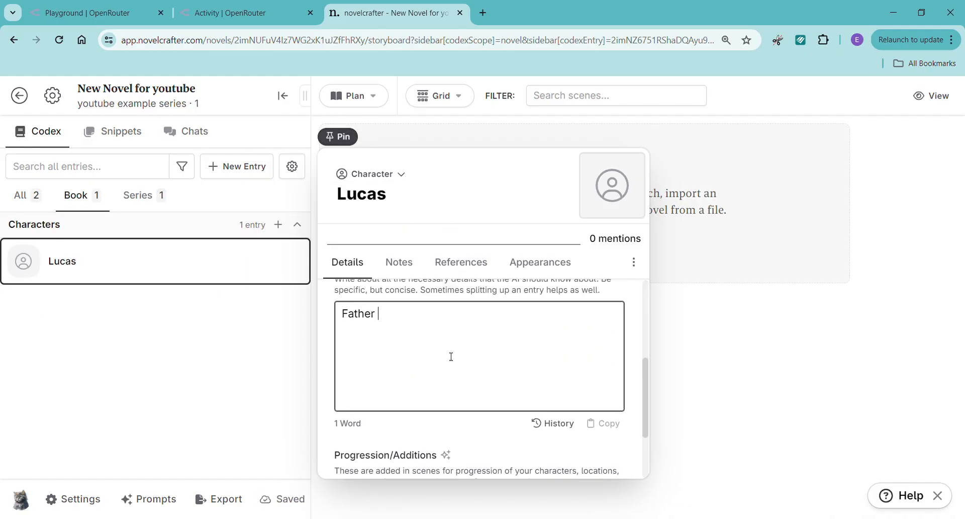
type("of Elaine")
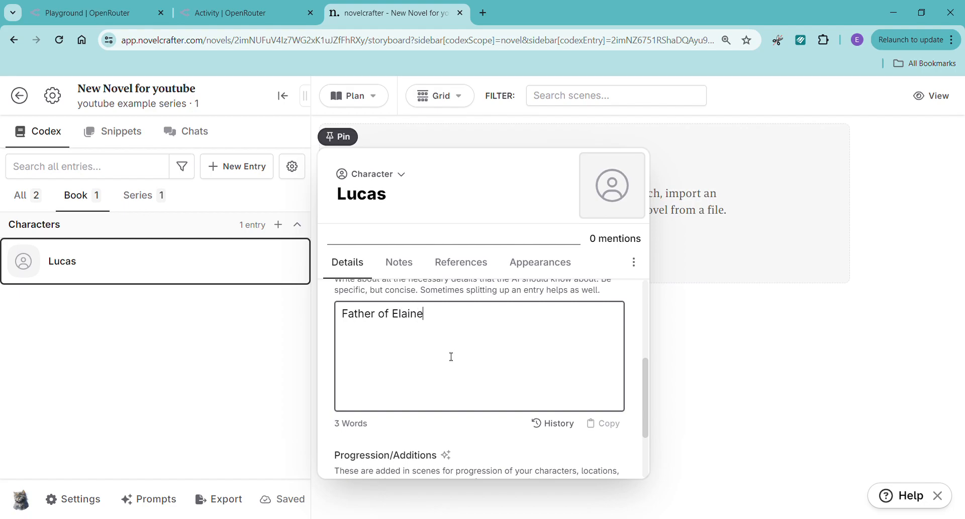
left_click(729, 388)
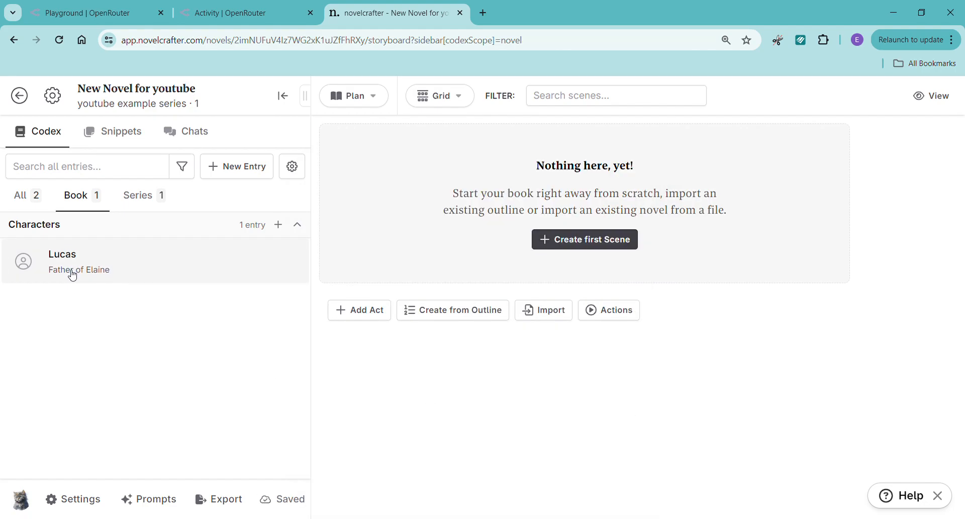
Step: Add a series-level character entry named "Elaine" to the Codex with the description "Daughter of Lucas"
left_click(137, 196)
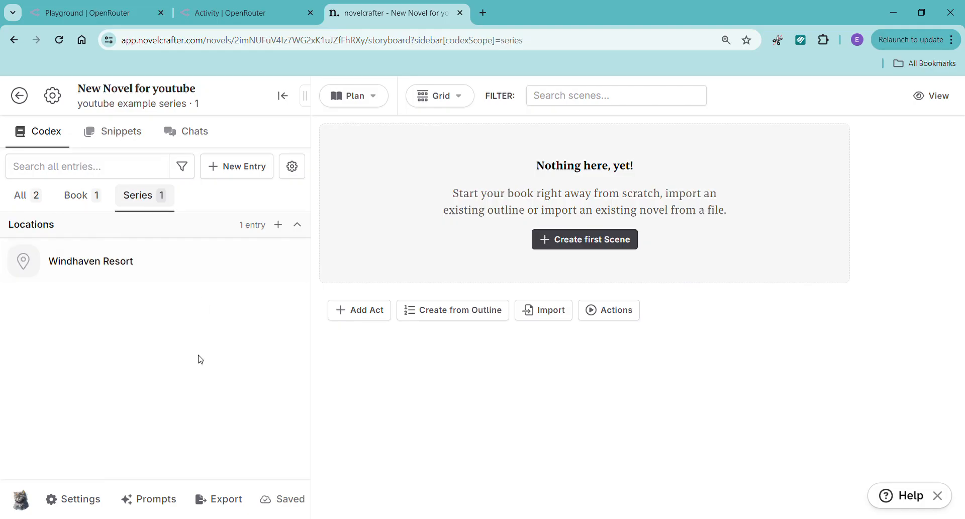
left_click(104, 211)
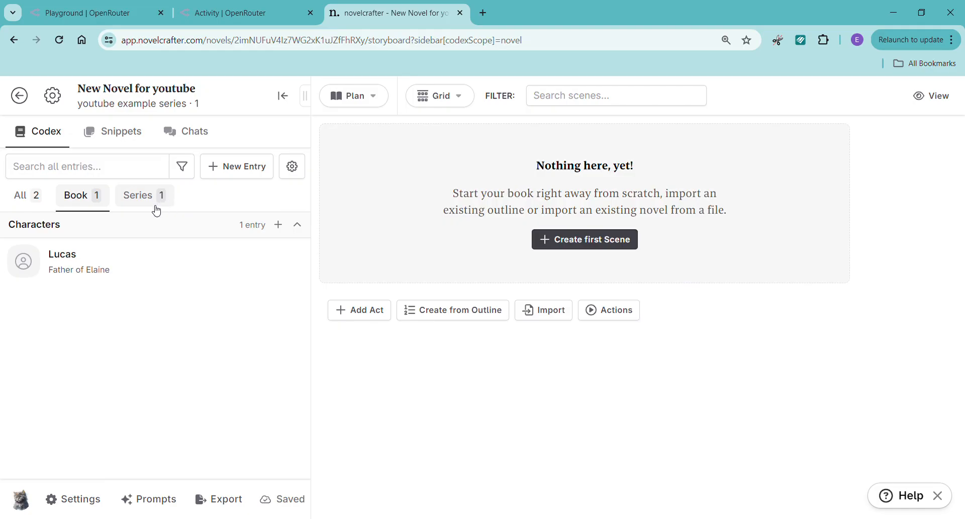
left_click(126, 205)
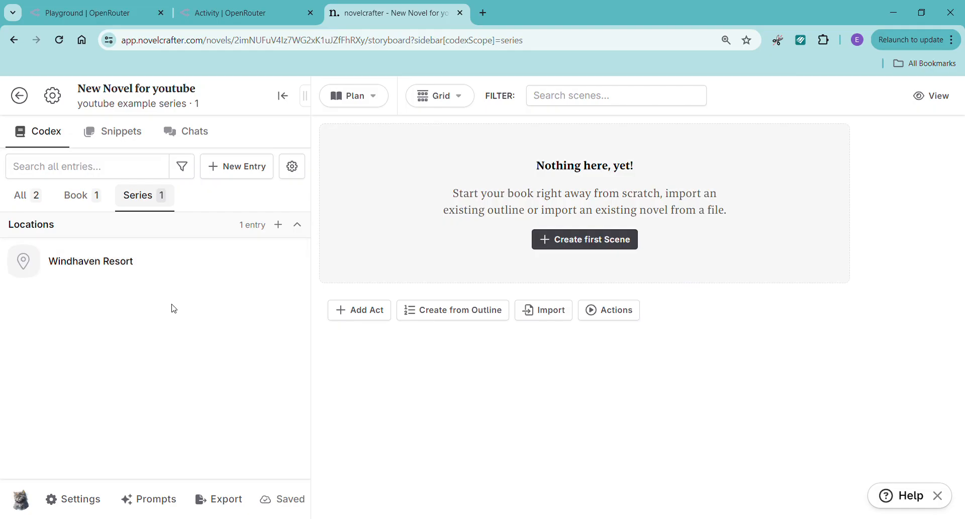
left_click(236, 168)
left_click(253, 201)
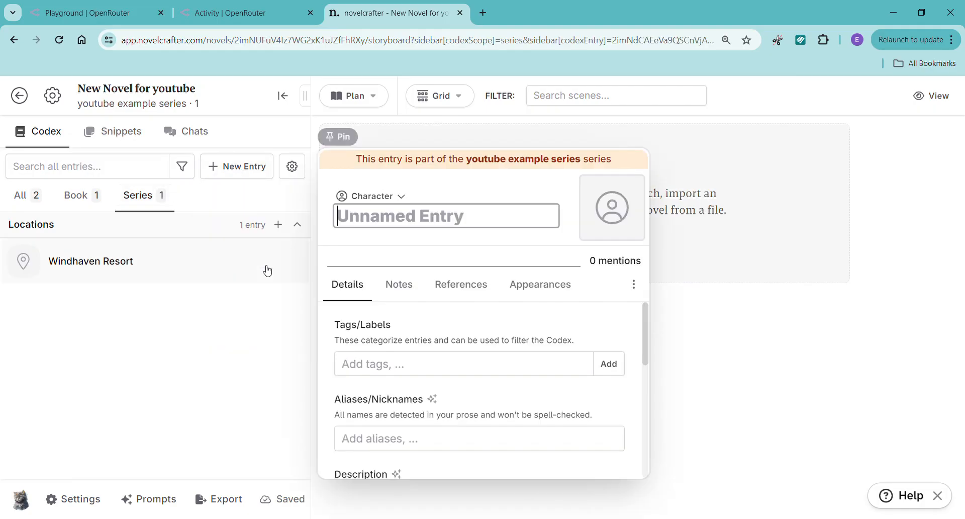
type("Elaine")
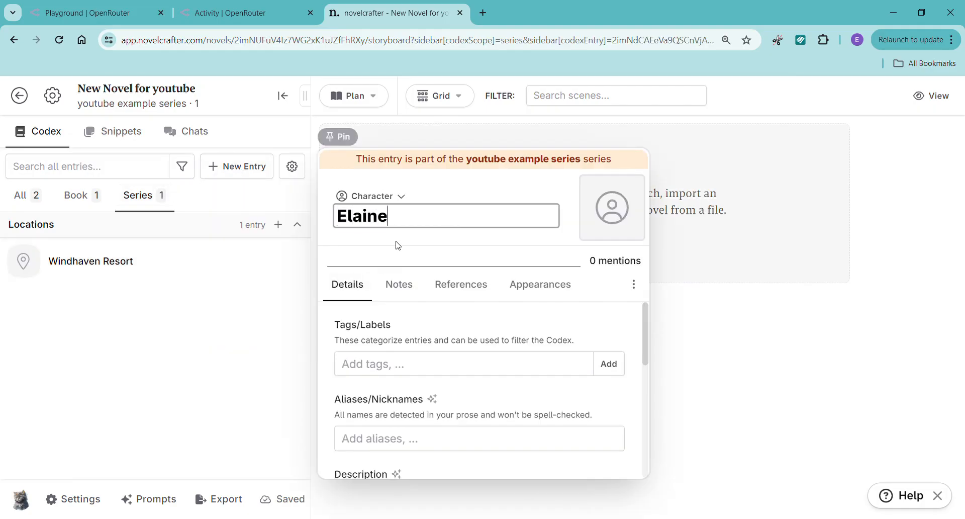
scroll(553, 405, "down", 3)
left_click(531, 416)
type("Daughter of Lucas")
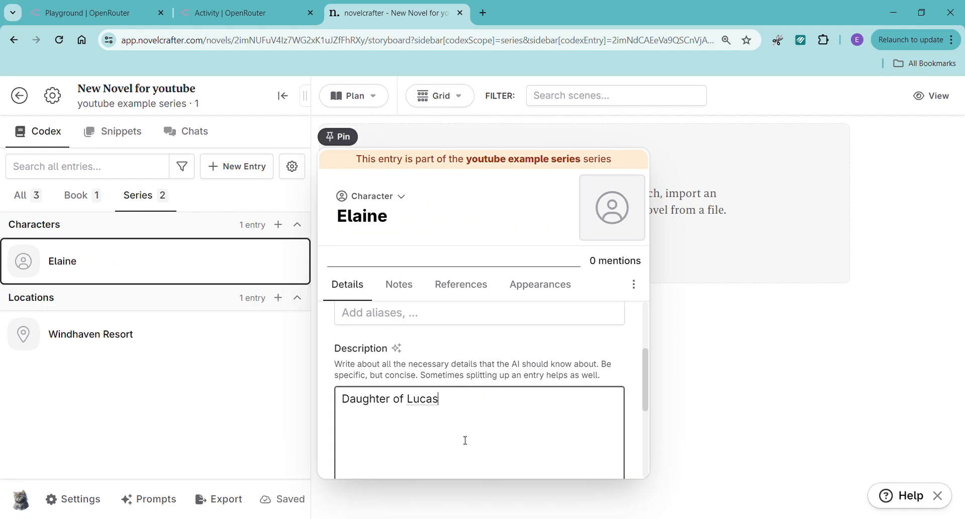
Step: Preview the Lucas mention in Elaine's description and close her entry
left_click(432, 406)
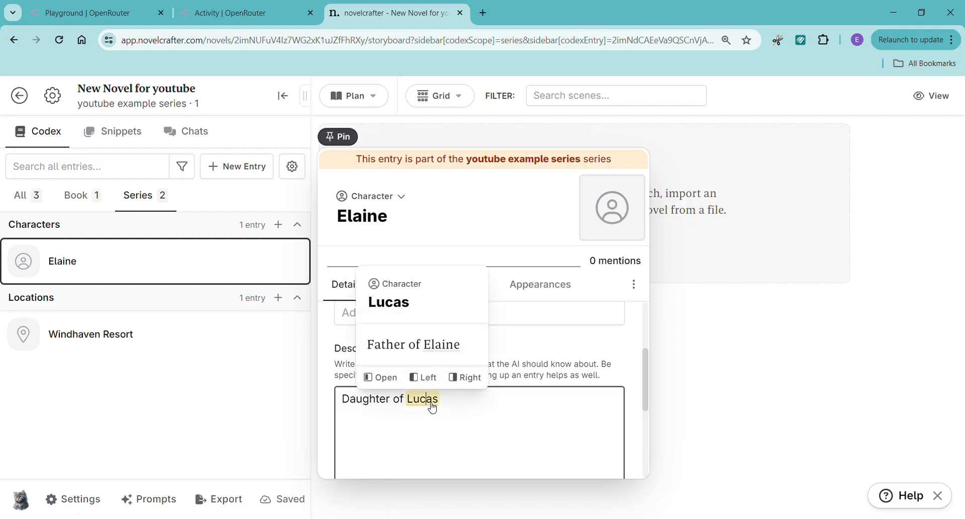
left_click(516, 430)
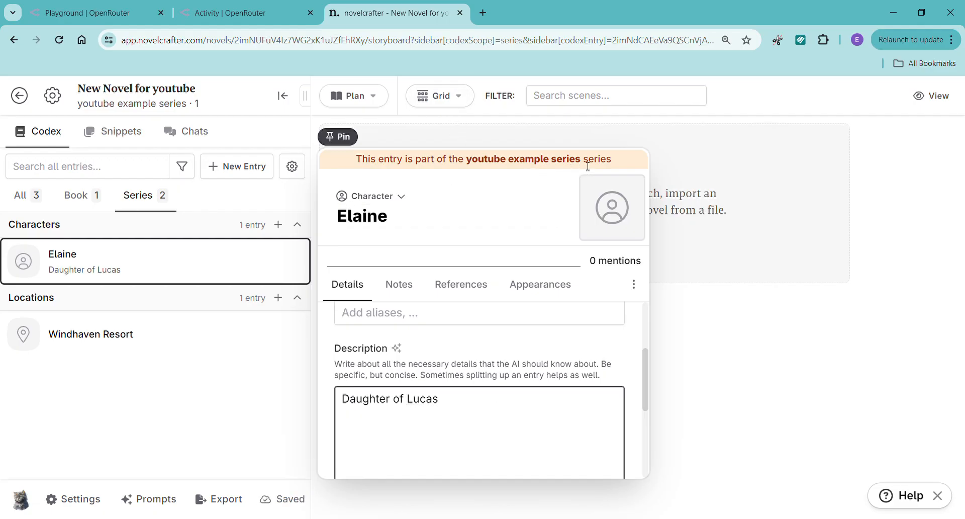
left_click(744, 326)
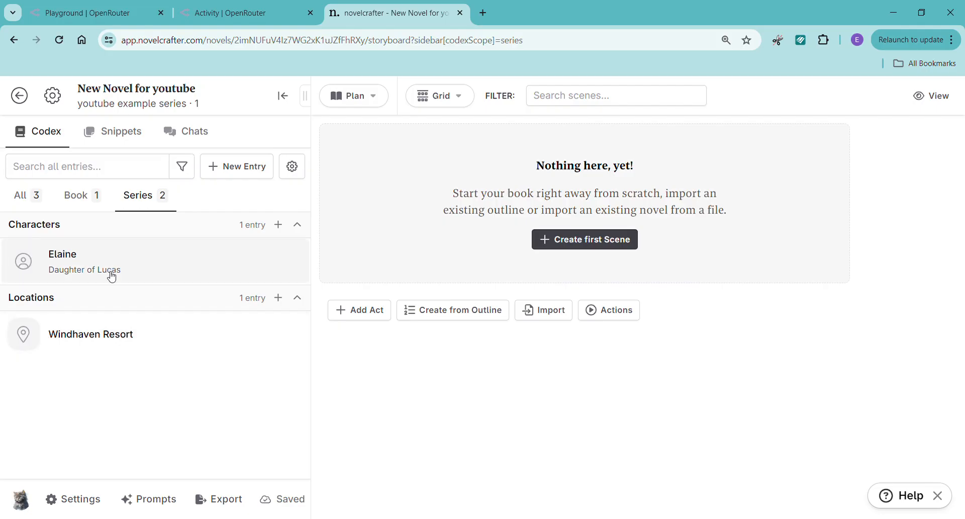
Step: Open the book-level Lucas entry, check the Elaine mention in its description and close the entry
left_click(92, 206)
left_click(87, 265)
scroll(555, 358, "down", 1)
scroll(554, 358, "down", 5)
scroll(548, 361, "up", 3)
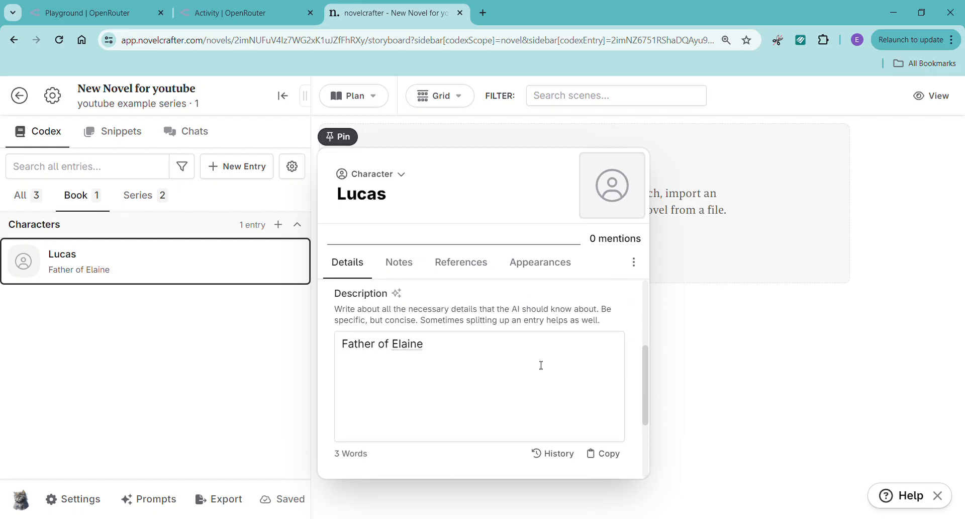
left_click(409, 346)
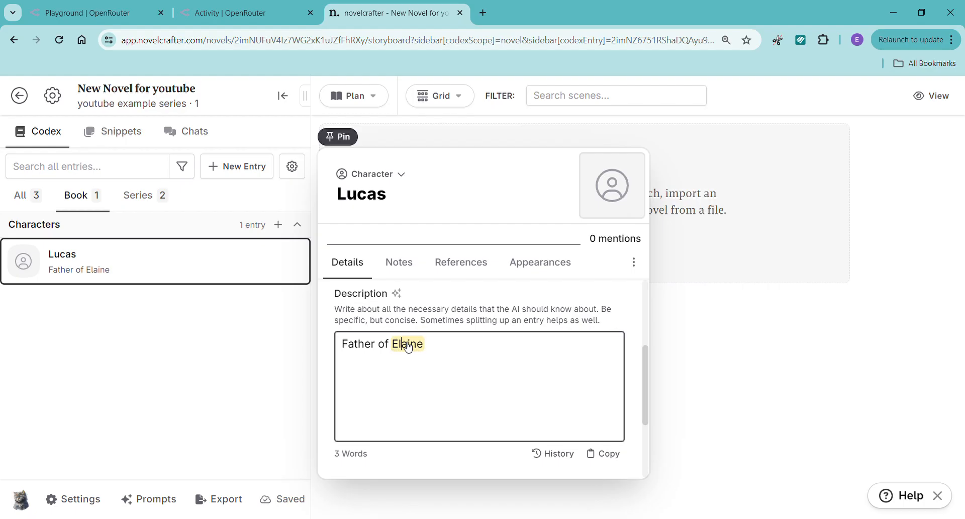
left_click(526, 347)
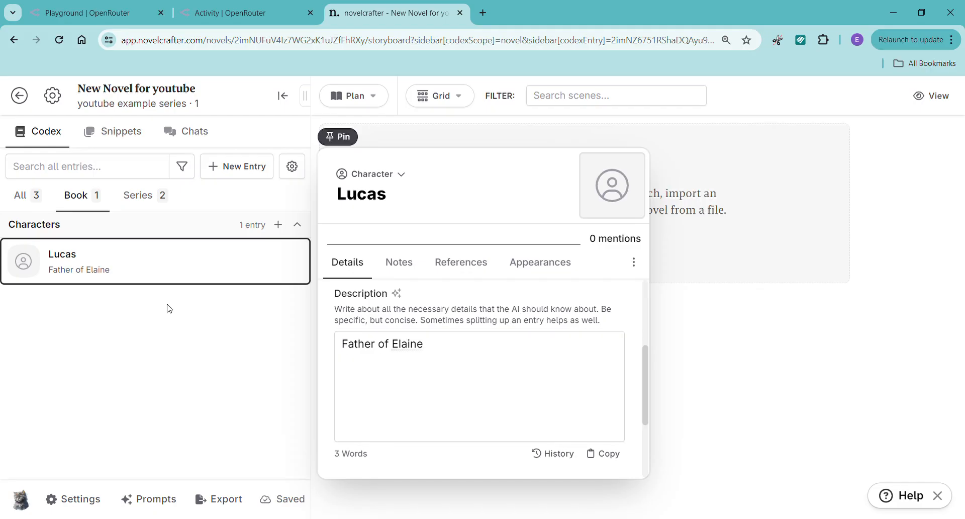
left_click(726, 305)
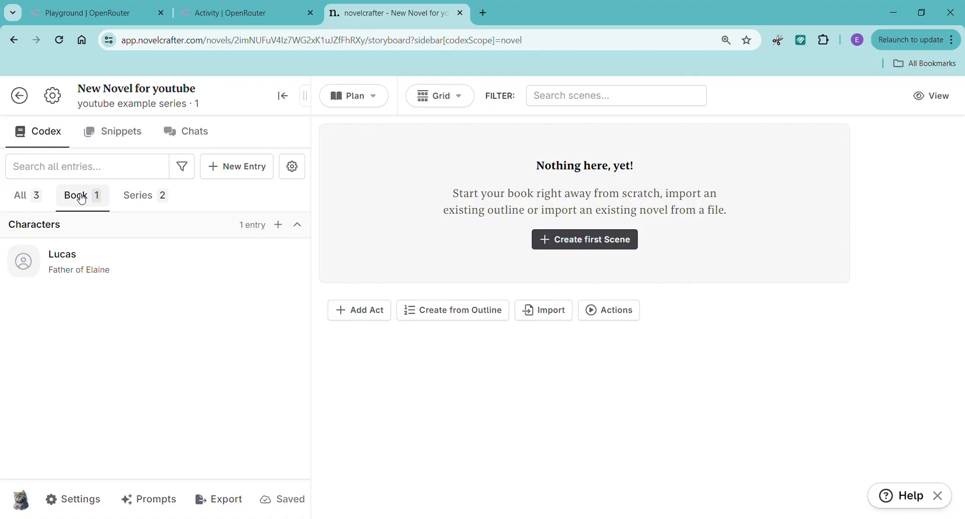
Step: Move the Lucas character entry from the book Codex to the series
left_click(179, 258)
left_click(634, 262)
scroll(618, 387, "down", 2)
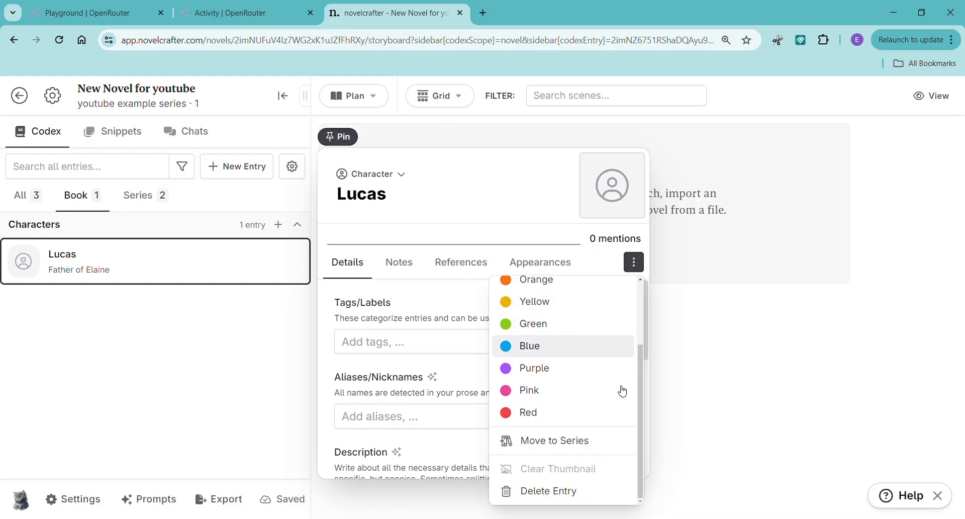
left_click(602, 446)
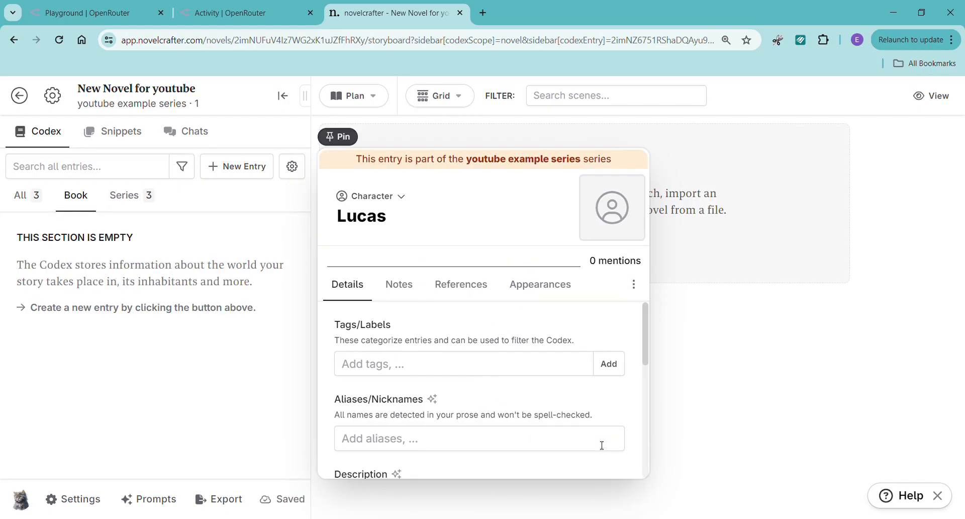
Step: Move the Elaine character entry from the series Codex to the novel
left_click(125, 195)
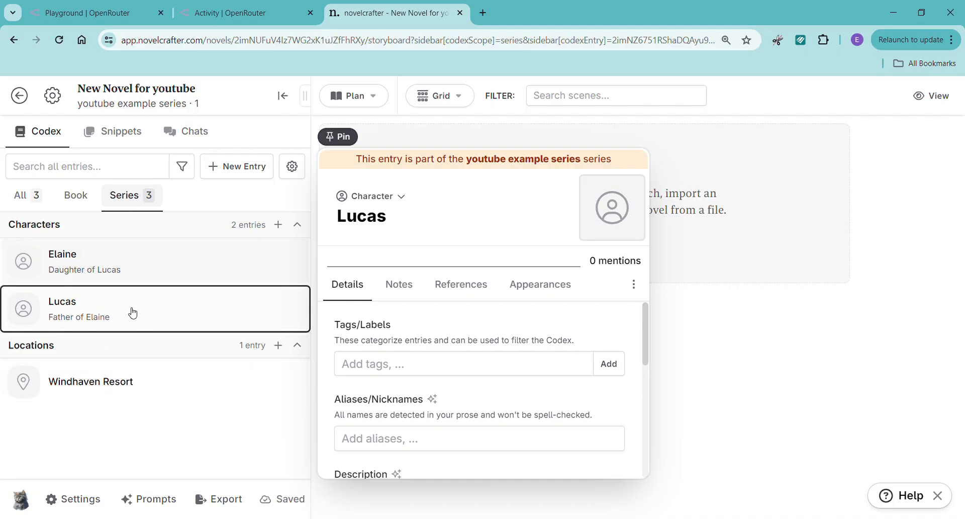
left_click(161, 272)
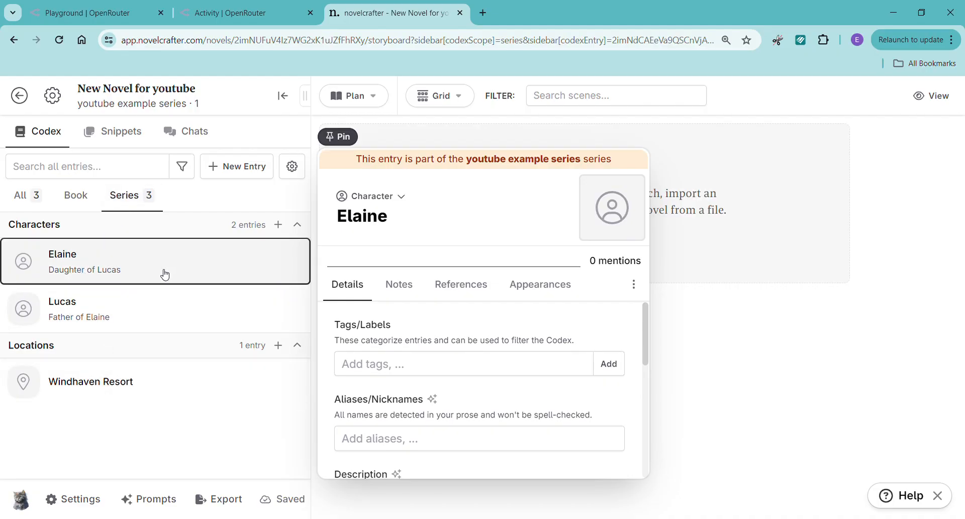
left_click(634, 284)
scroll(620, 370, "down", 3)
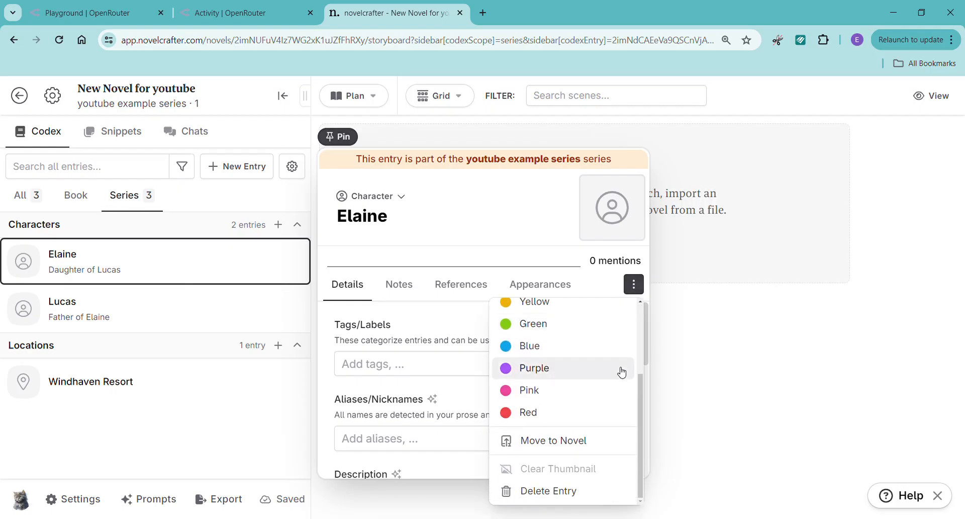
left_click(586, 445)
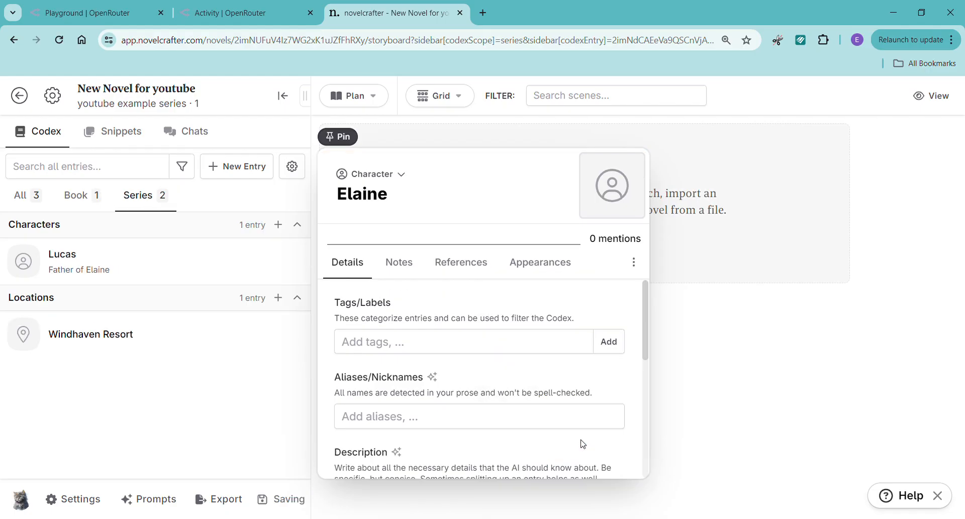
Step: Compare the book-level and series-level Codex lists for Elaine and Lucas and close Elaine's entry
left_click(92, 200)
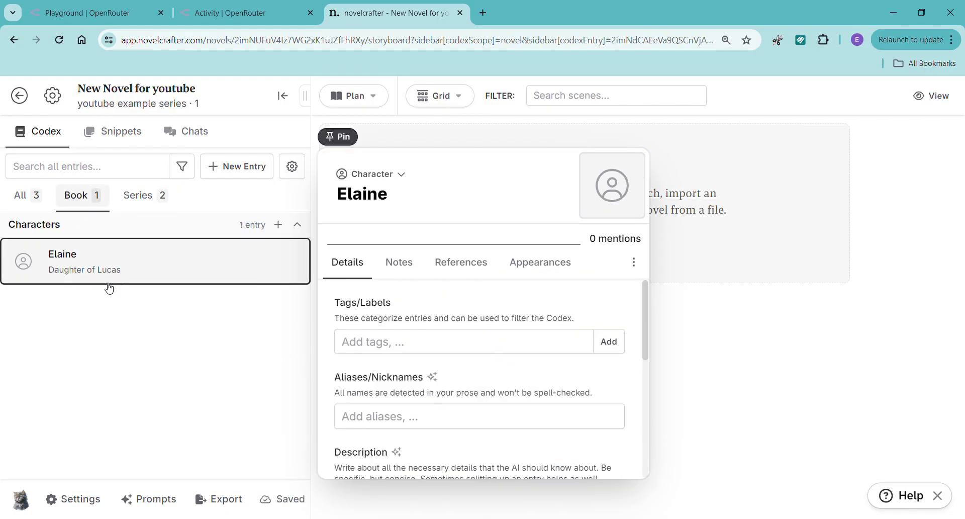
left_click(145, 203)
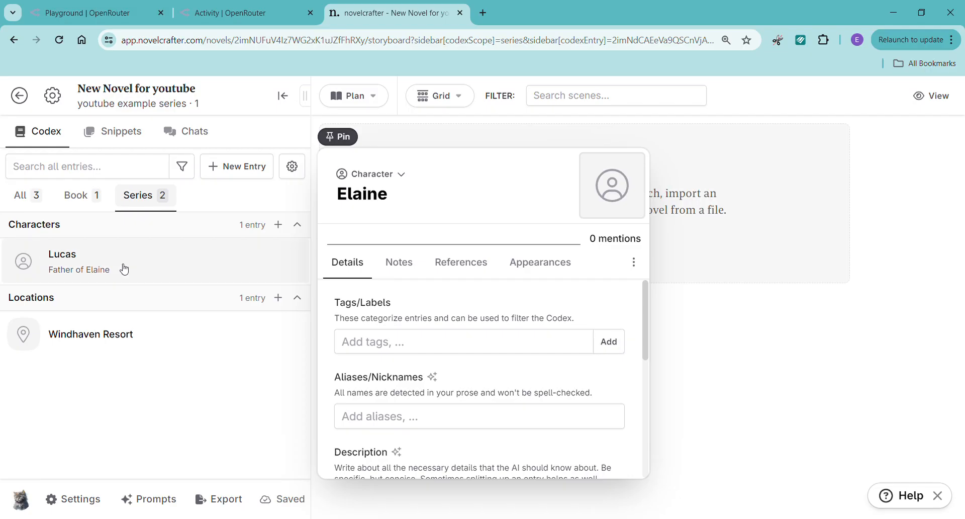
left_click(79, 206)
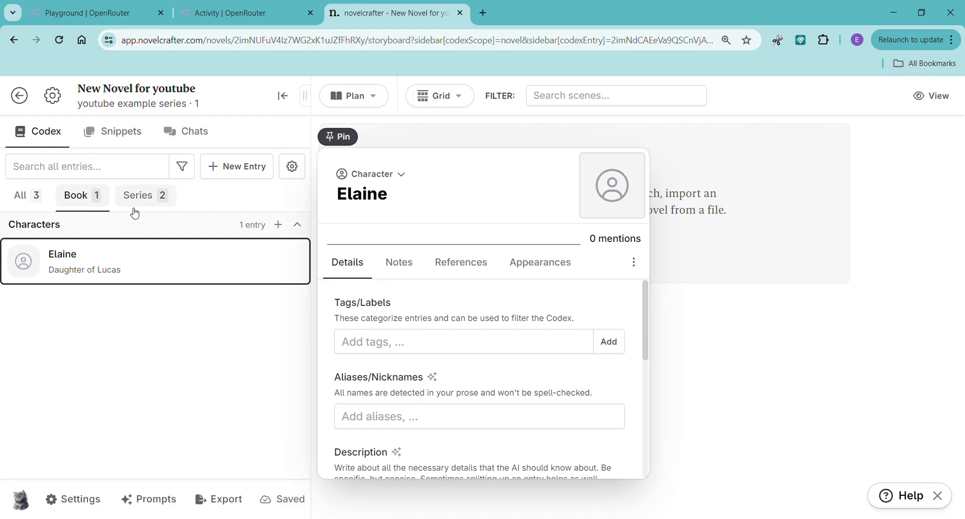
left_click(774, 387)
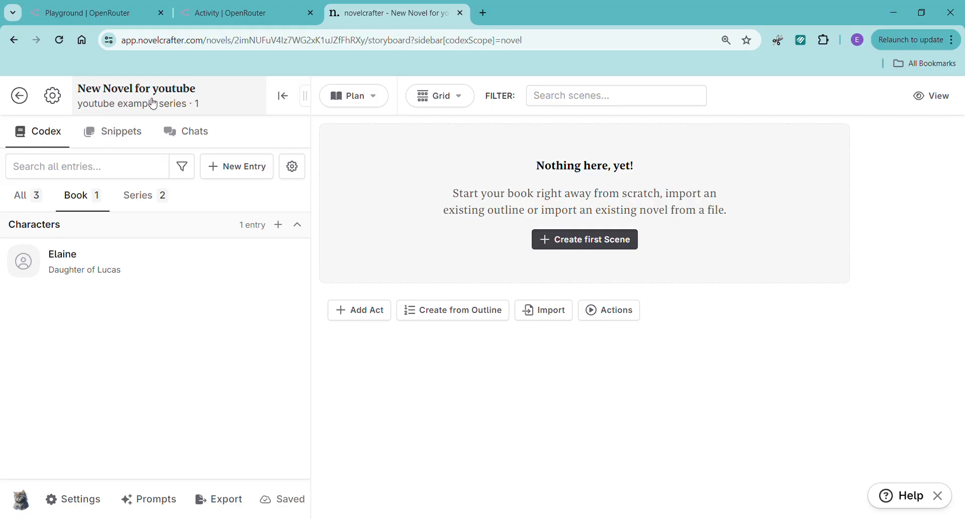
Step: Open the youtube example series for editing from the current novel and show its novels
left_click(64, 94)
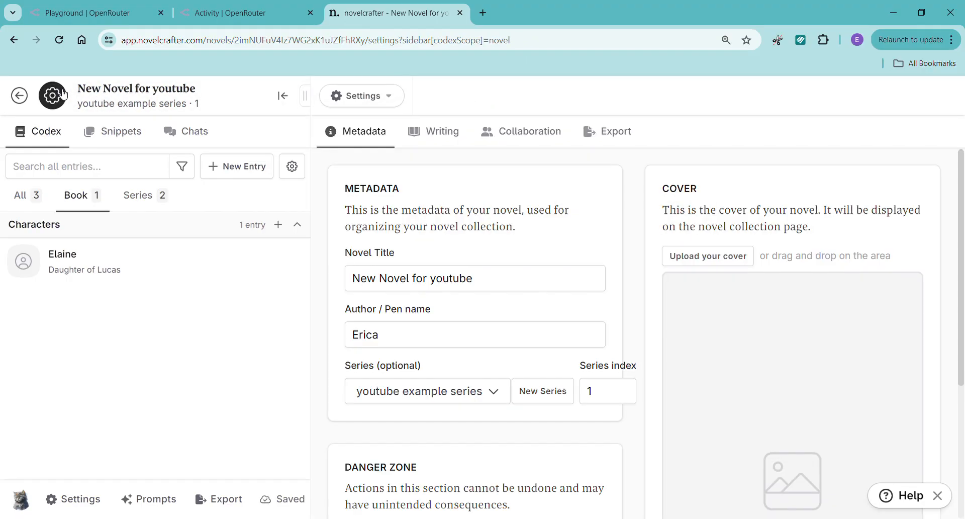
left_click(116, 97)
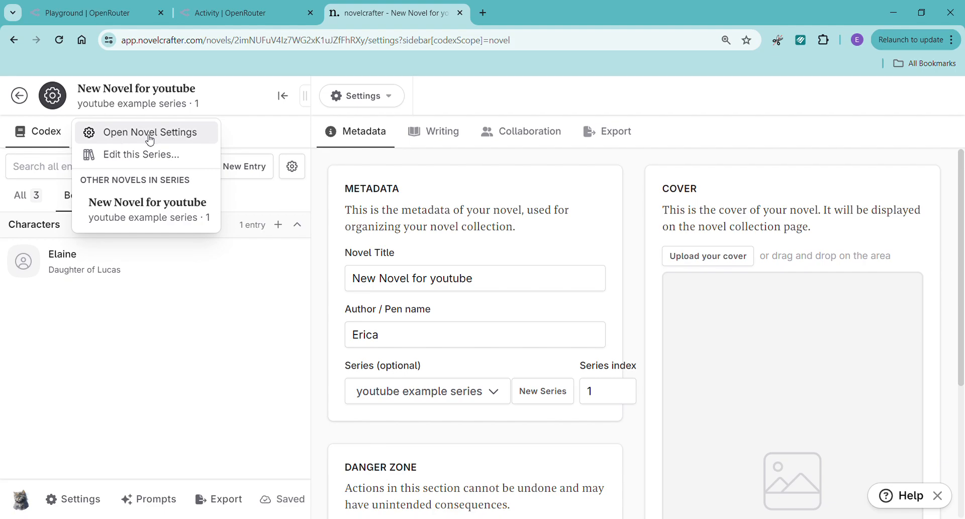
left_click(114, 157)
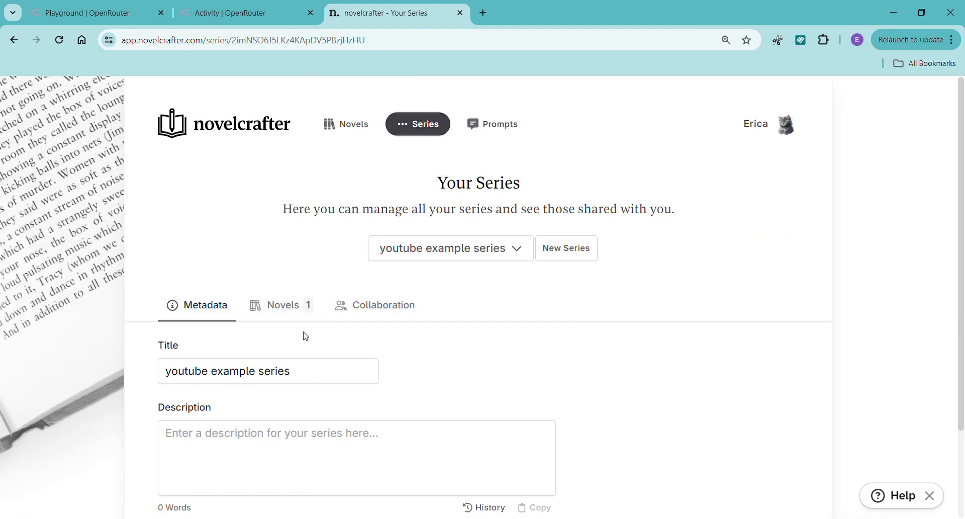
left_click(286, 313)
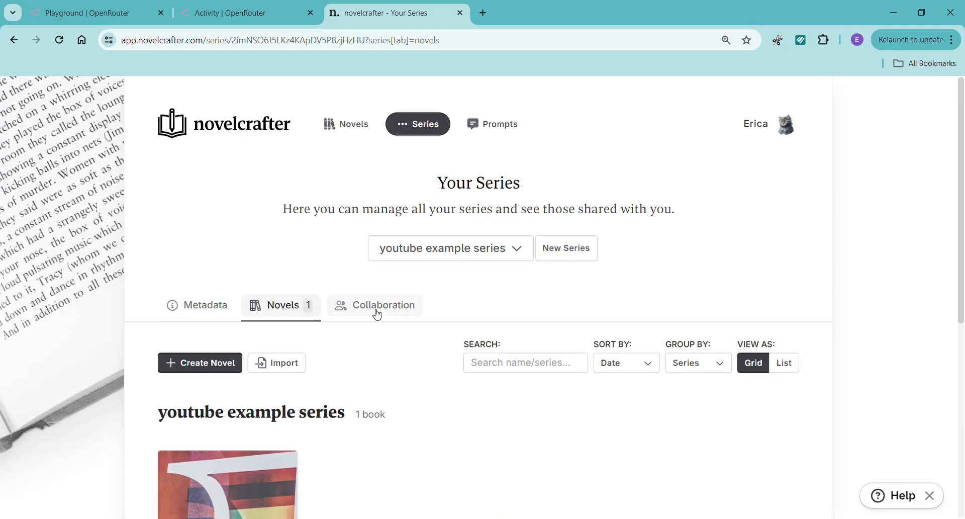
Step: Create a novel titled "New Novel 2" in the youtube example series with series index 2
left_click(200, 363)
scroll(534, 345, "down", 4)
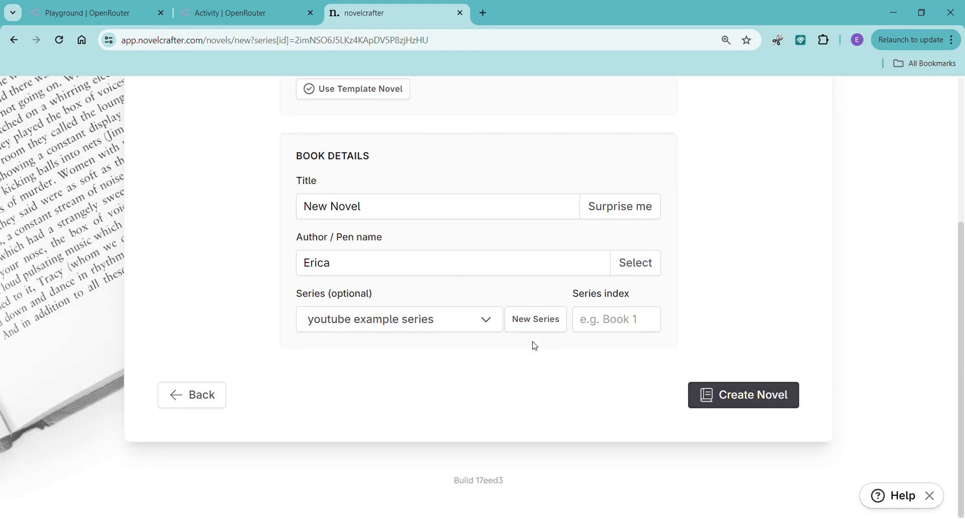
left_click(392, 214)
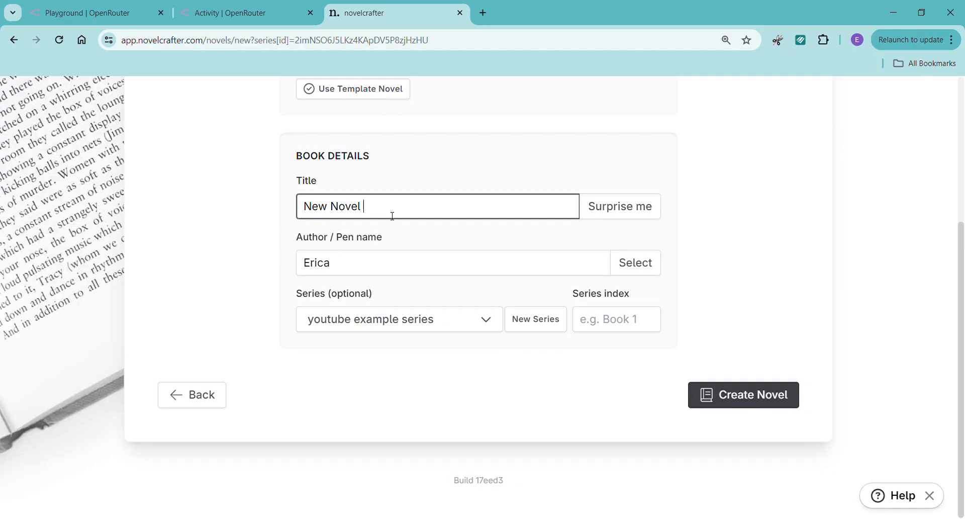
type("2")
left_click(623, 322)
type("2")
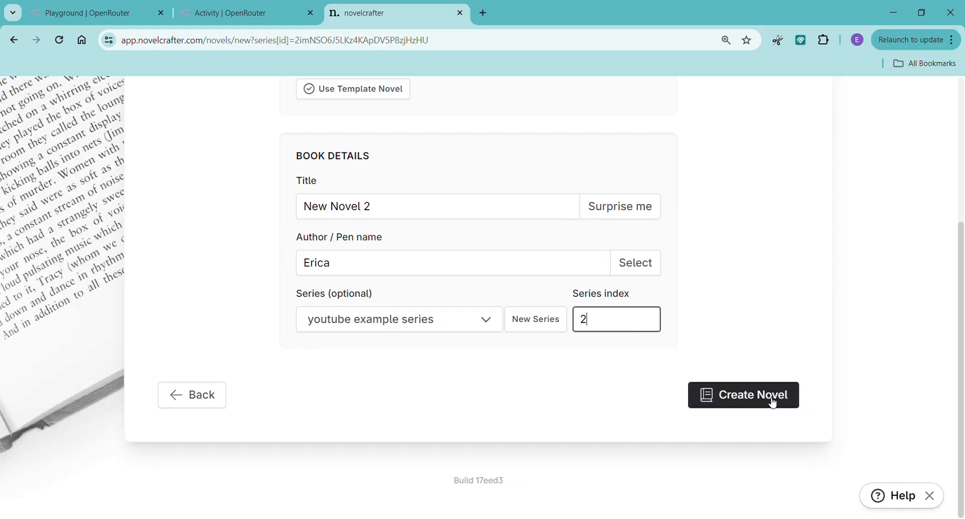
left_click(773, 403)
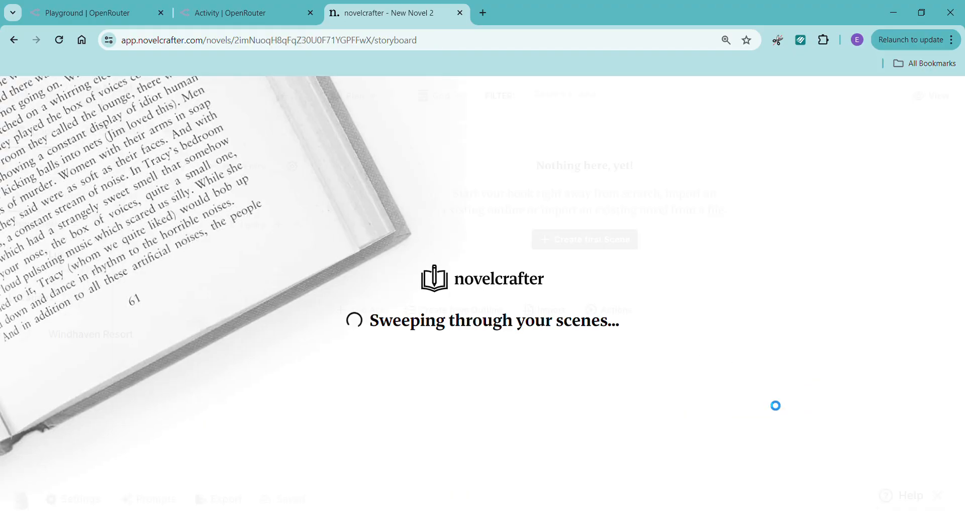
Step: Check the book and series Codex entries of New Novel 2 and reopen "New Novel for youtube" from the series
left_click(81, 203)
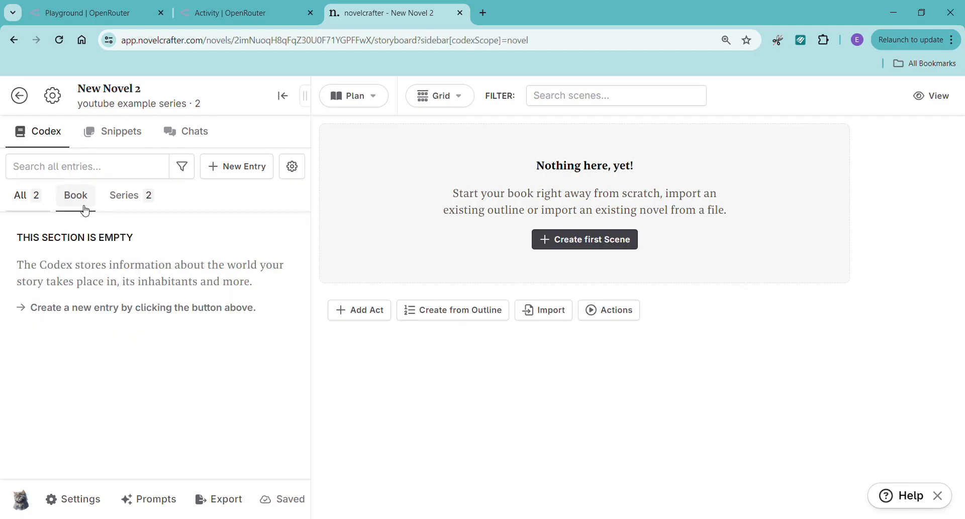
left_click(138, 208)
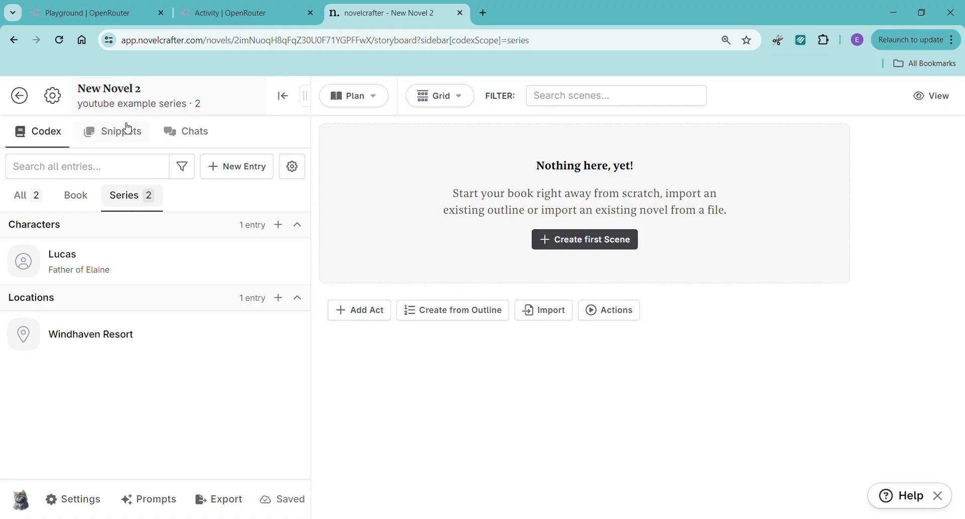
left_click(108, 108)
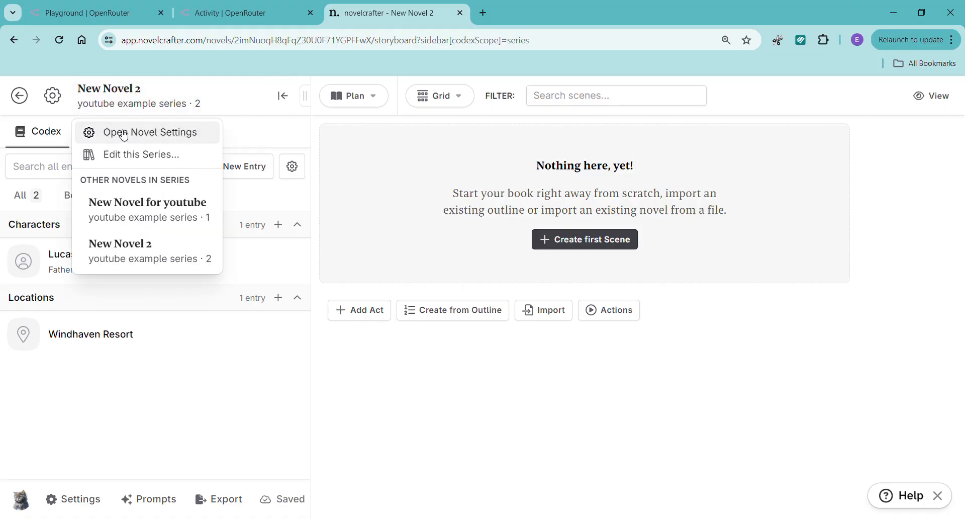
left_click(125, 154)
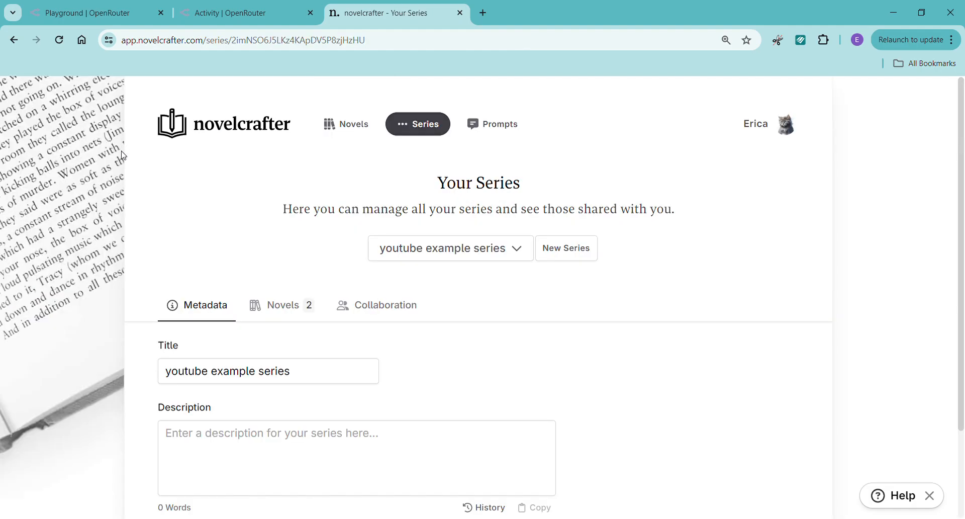
left_click(300, 312)
scroll(255, 424, "down", 5)
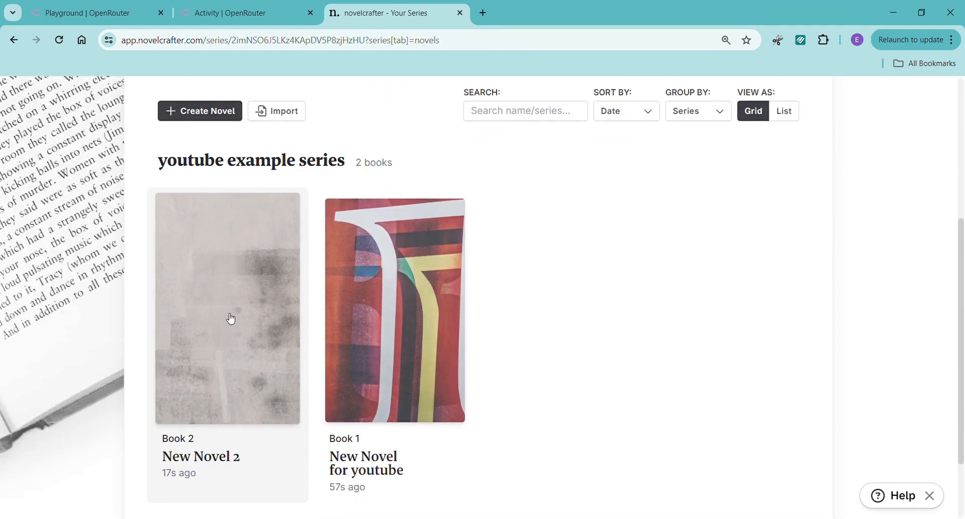
left_click(455, 330)
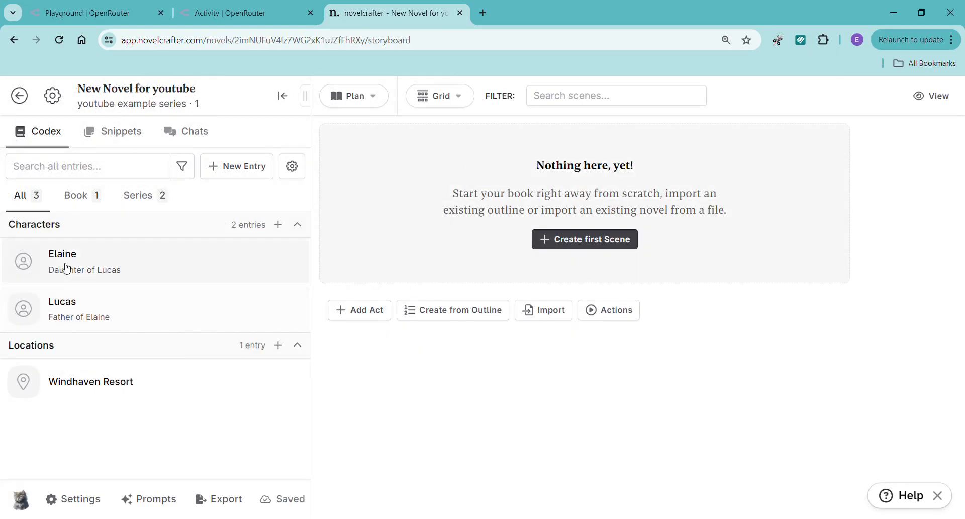
Step: Move the book-level Elaine character entry to the series and close her entry
left_click(85, 202)
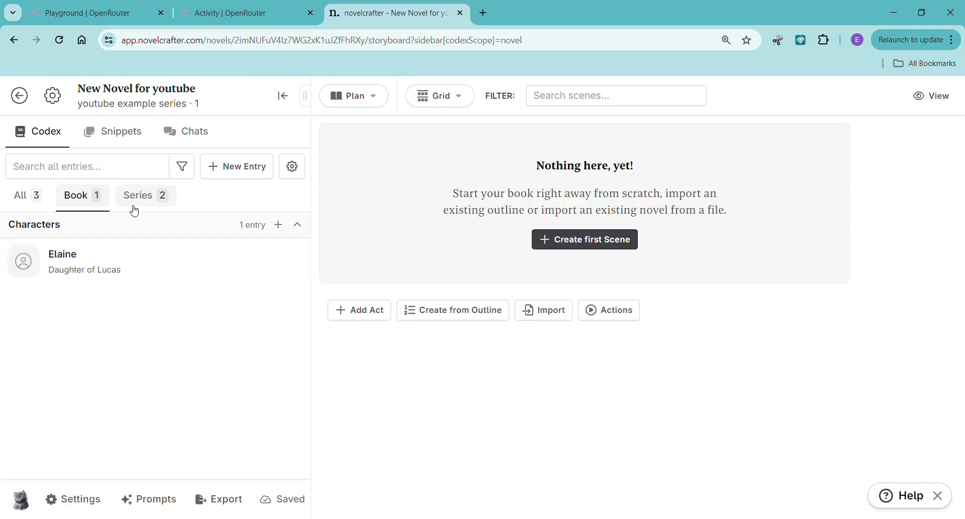
left_click(119, 267)
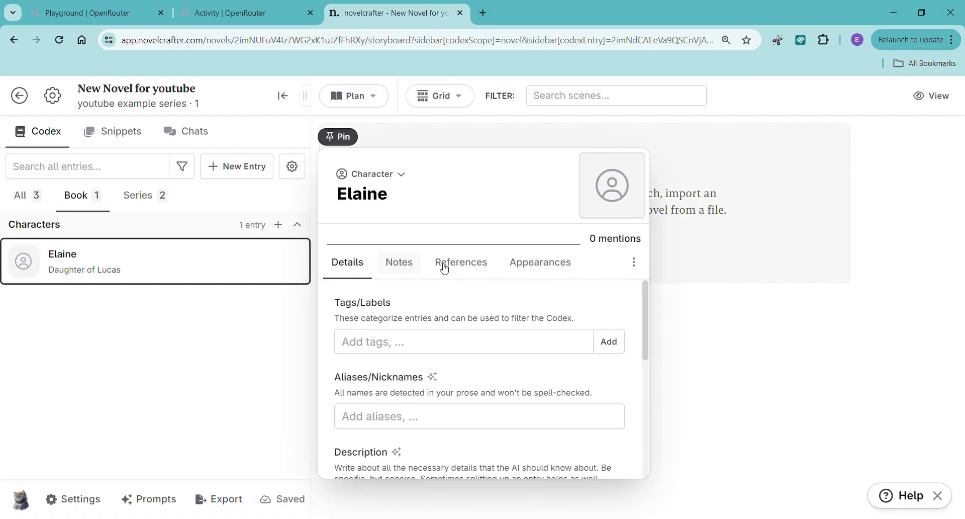
left_click(633, 262)
scroll(611, 392, "down", 2)
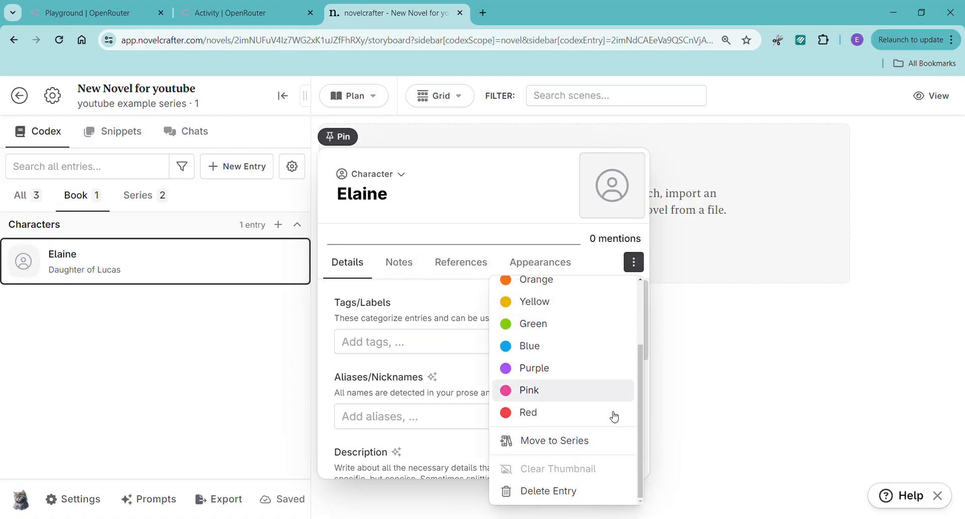
left_click(581, 440)
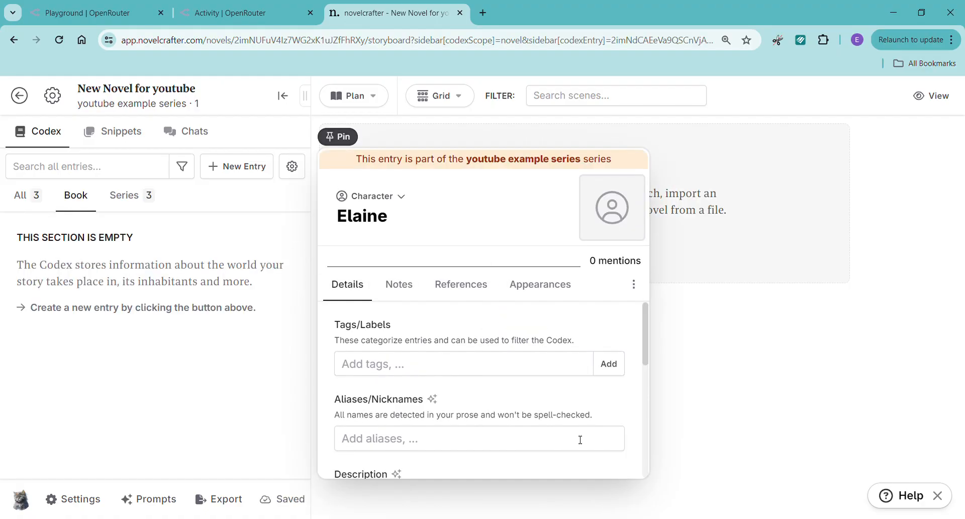
left_click(696, 397)
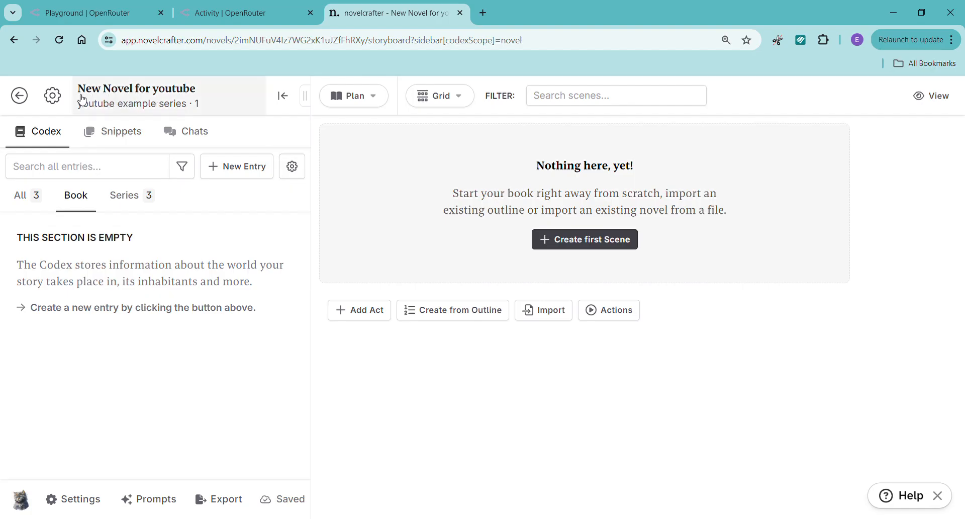
Step: Open New Novel 2 from the series' novels and check its book and series Codex entries
left_click(98, 99)
left_click(140, 155)
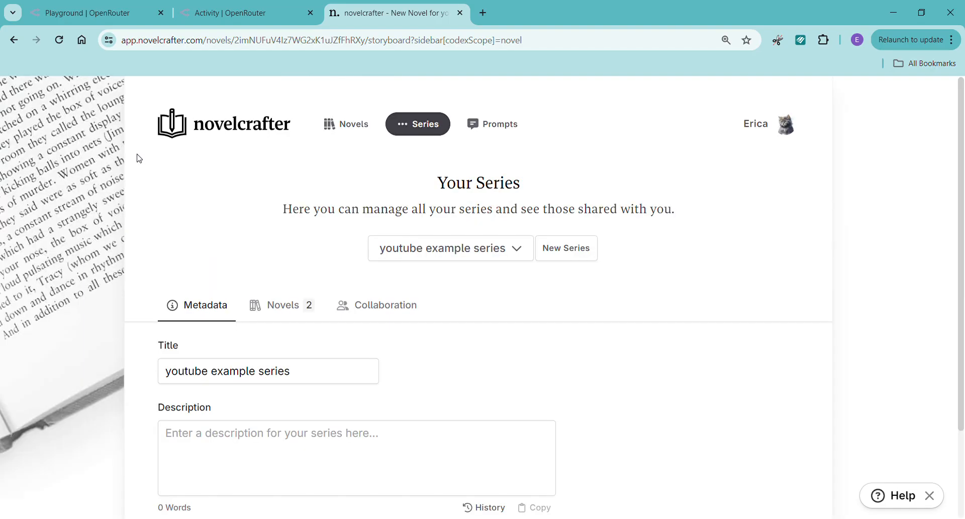
left_click(288, 314)
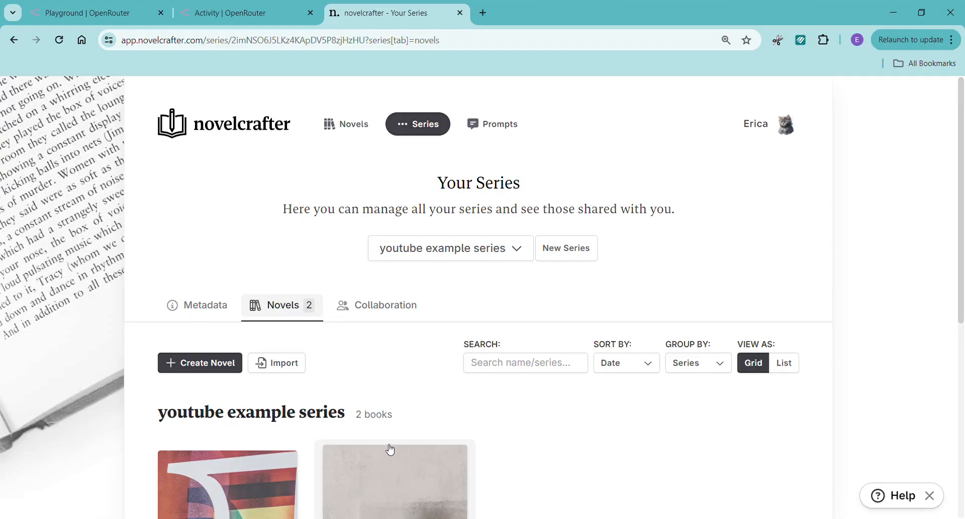
scroll(390, 448, "down", 5)
left_click(410, 371)
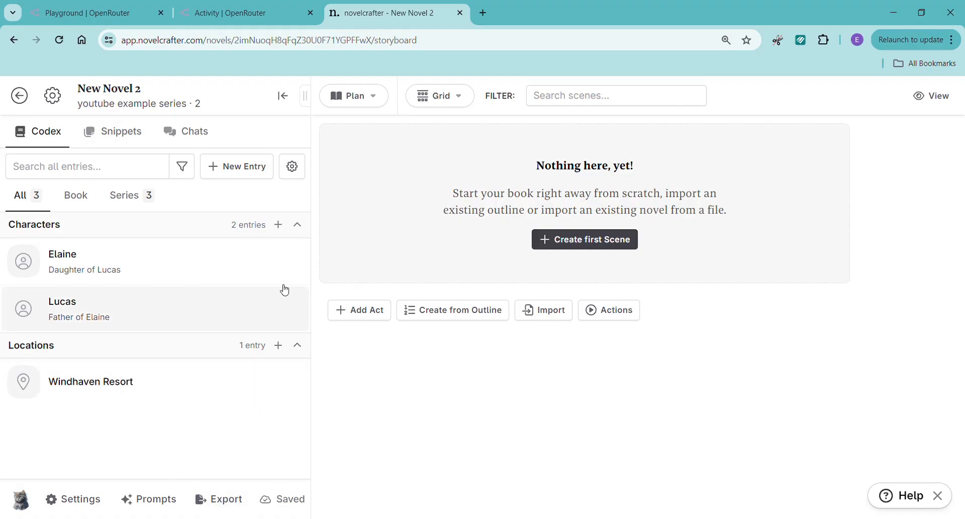
left_click(85, 204)
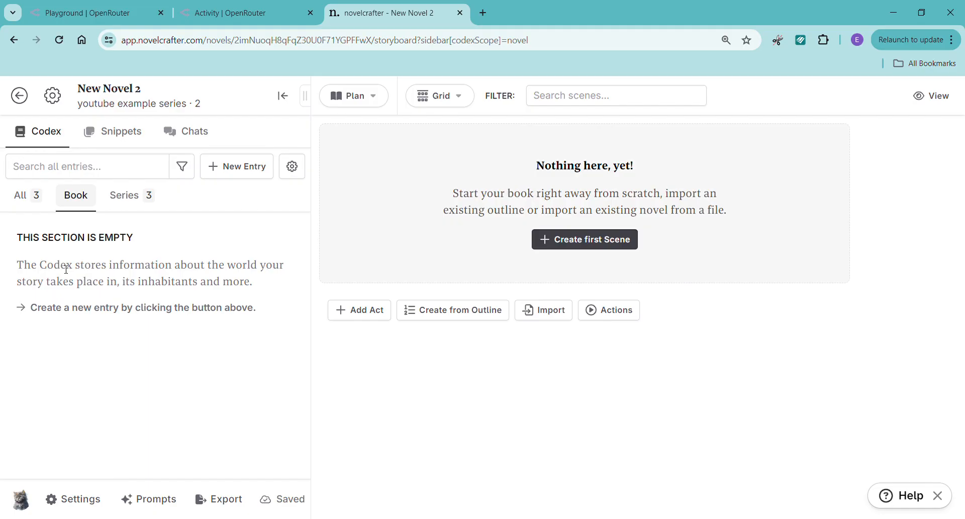
left_click(129, 206)
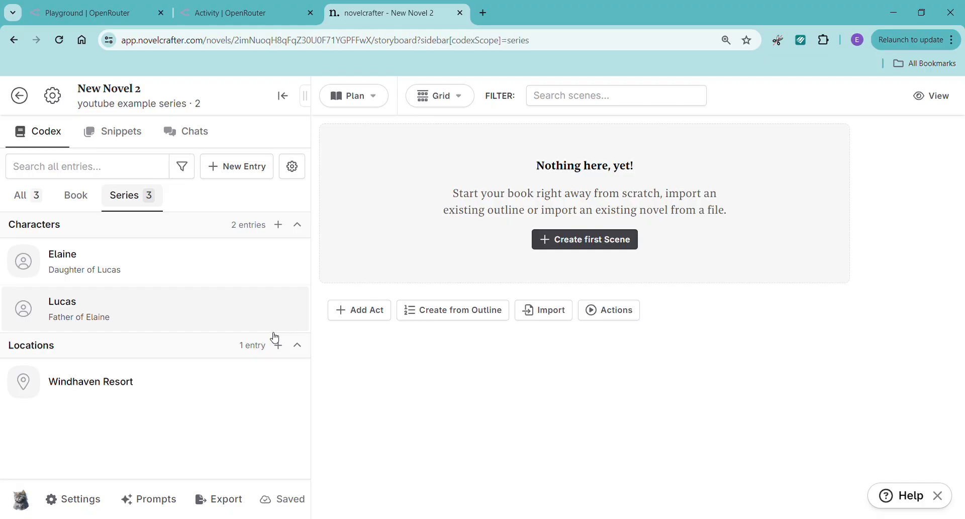
Step: Create a book-level character entry named Samantha in the Codex of New Novel 2
left_click(76, 197)
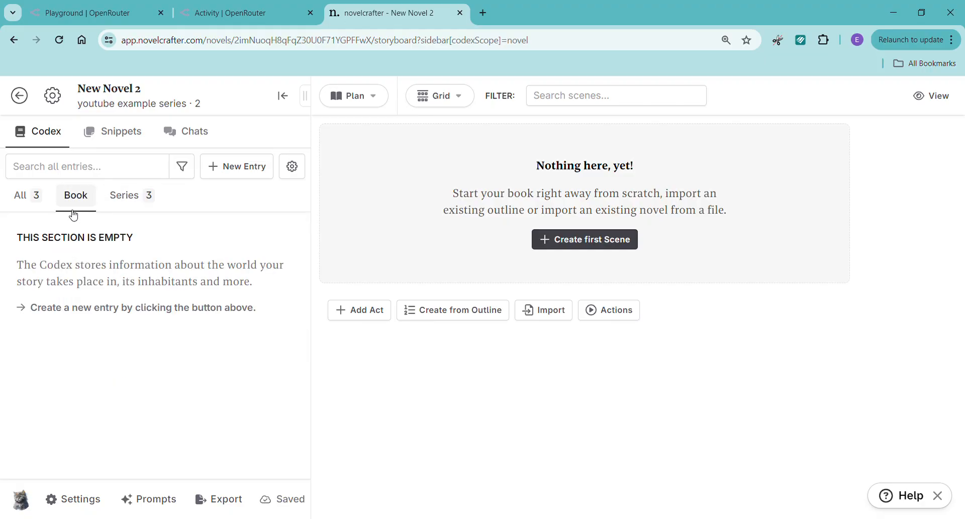
left_click(224, 171)
left_click(239, 206)
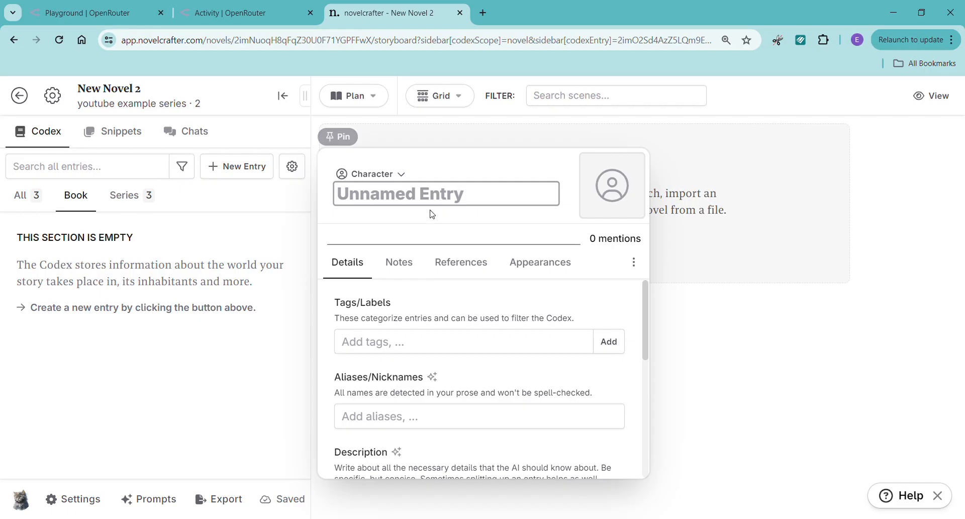
type("Samantha")
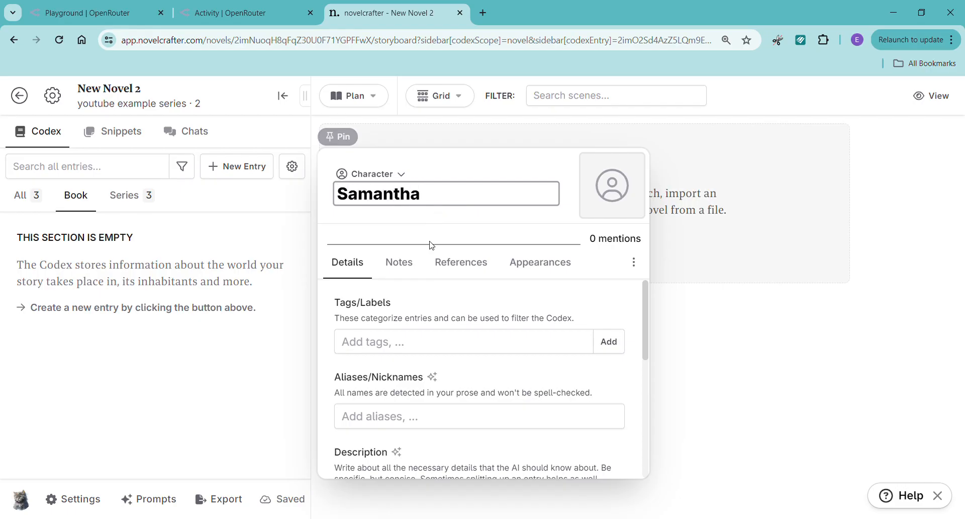
Step: Set Samantha's description to "Wife of Lucas, Mother of Elaine" and close her entry
scroll(511, 364, "down", 5)
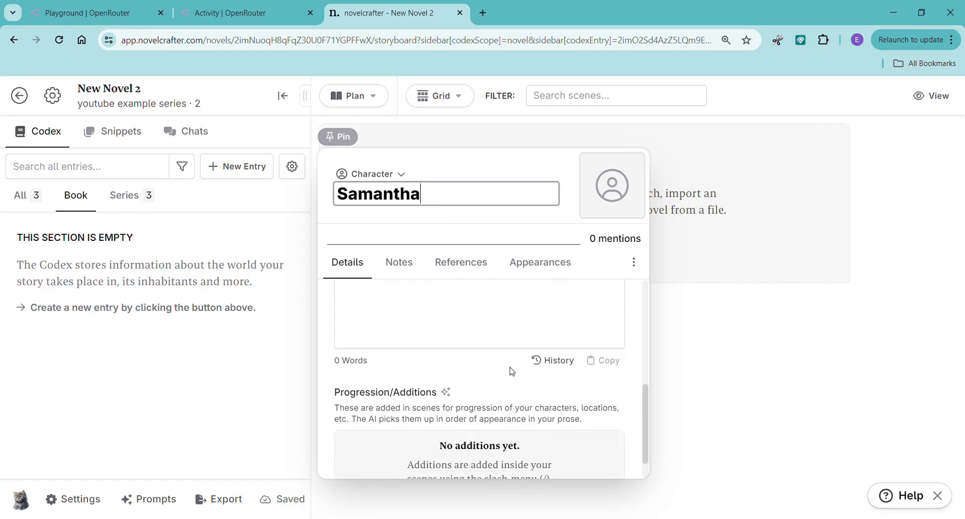
left_click(447, 329)
type("Wif")
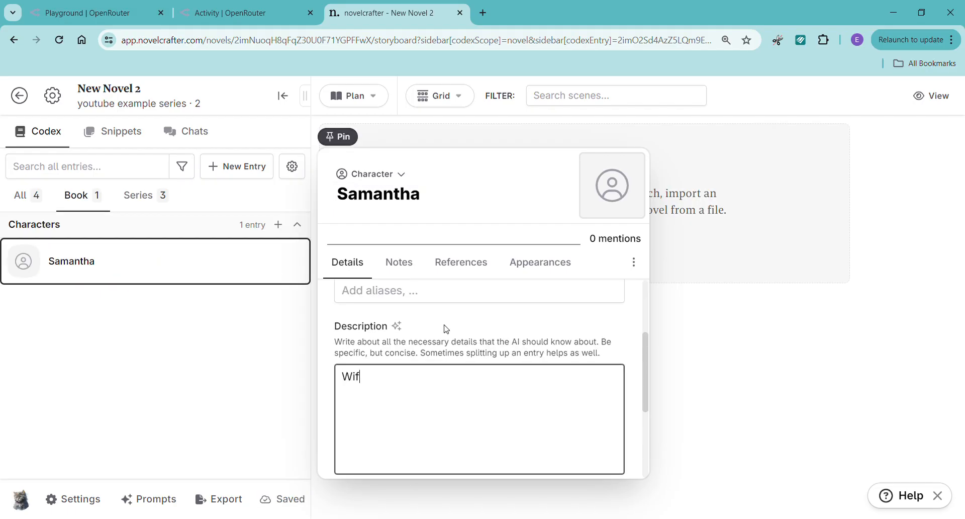
type("e of Lucas, Mother of Al")
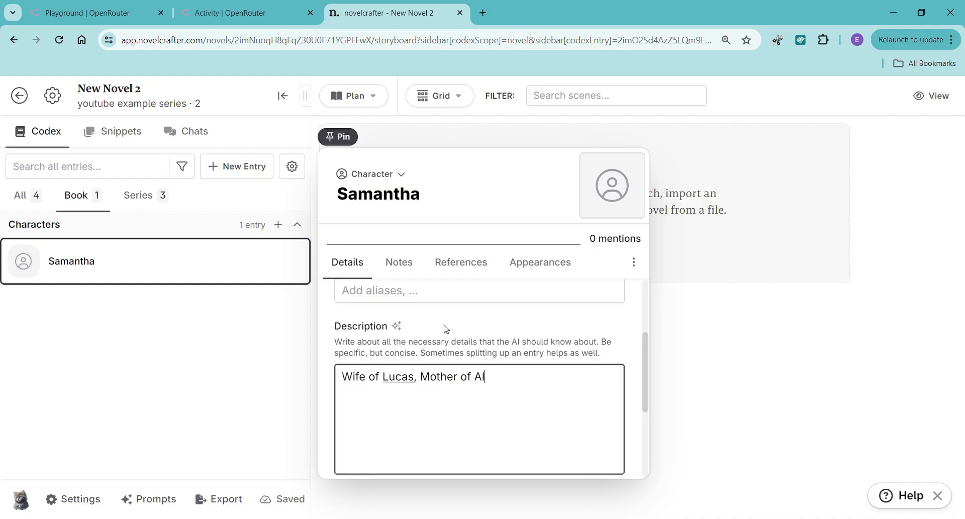
key("BackSpace")
key("BackSpace")
type("Elaine")
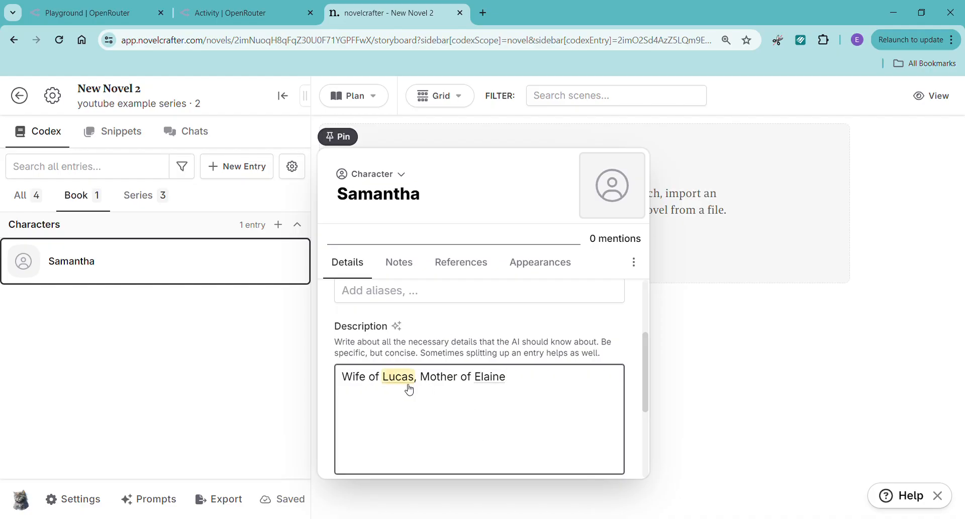
mouse_move(402, 379)
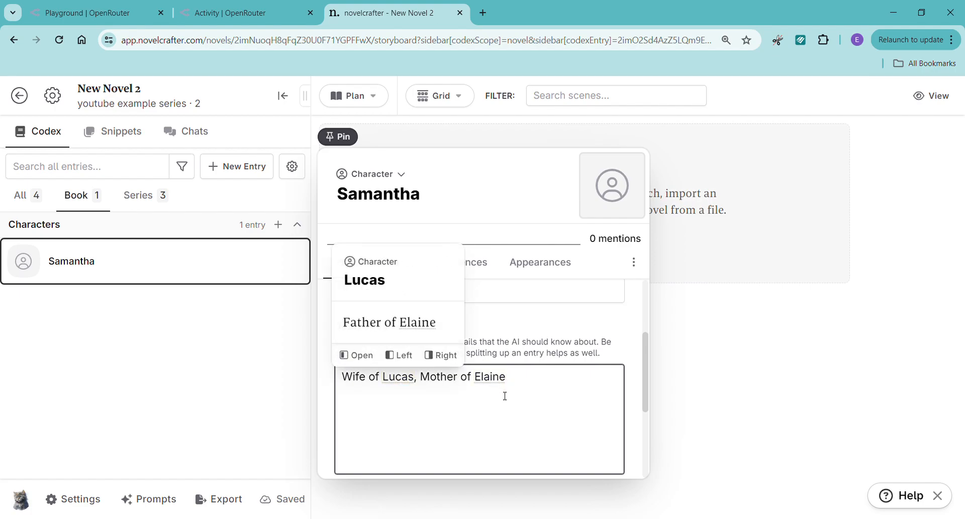
mouse_move(495, 378)
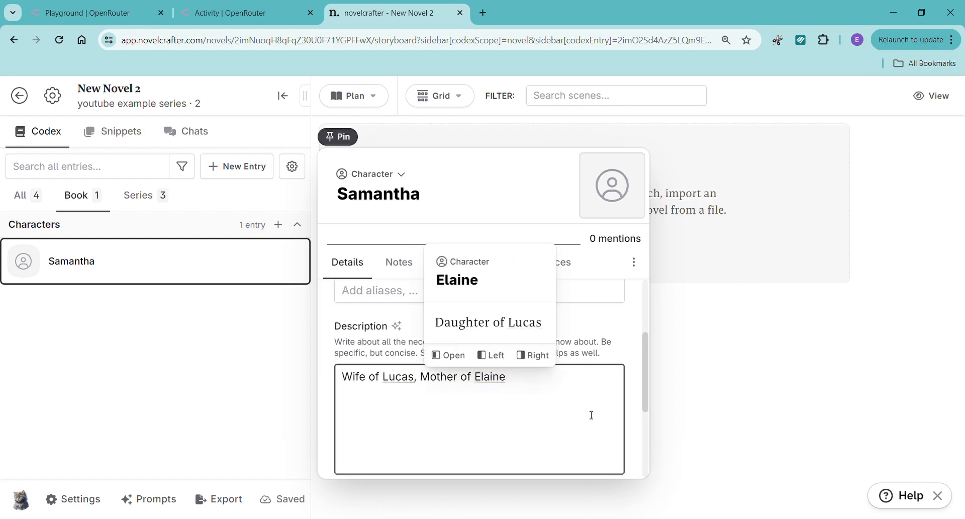
left_click(126, 430)
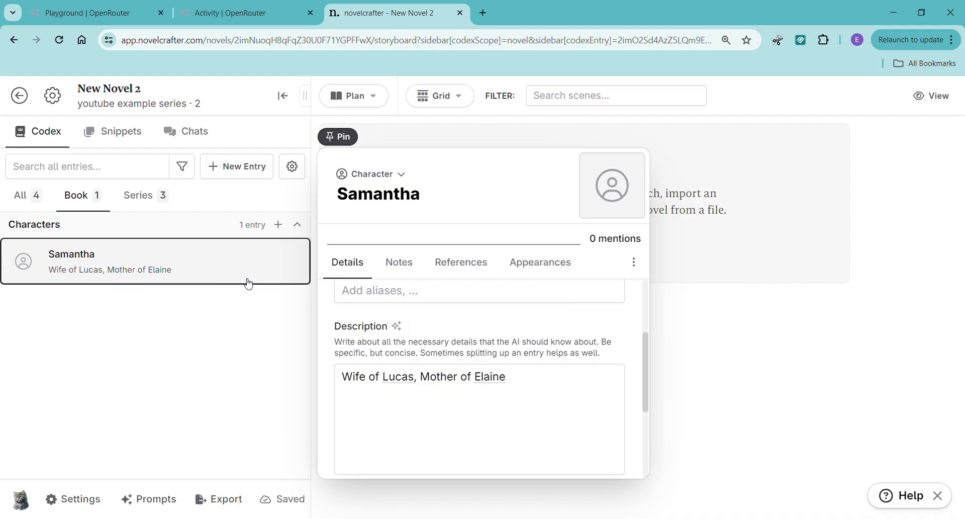
left_click(810, 347)
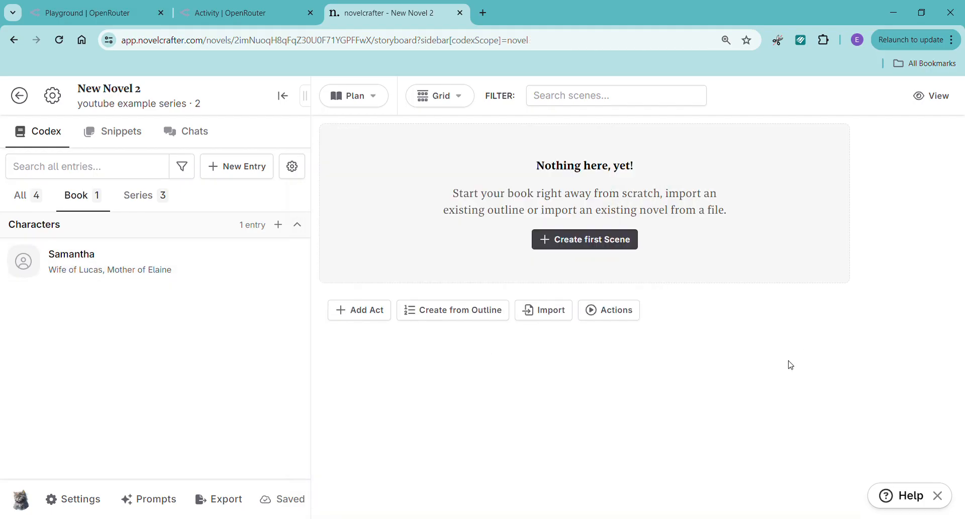
Step: Check the series and book Codex entries of New Novel 2 and open "short shifter werewolf romance" from the novel library
left_click(146, 196)
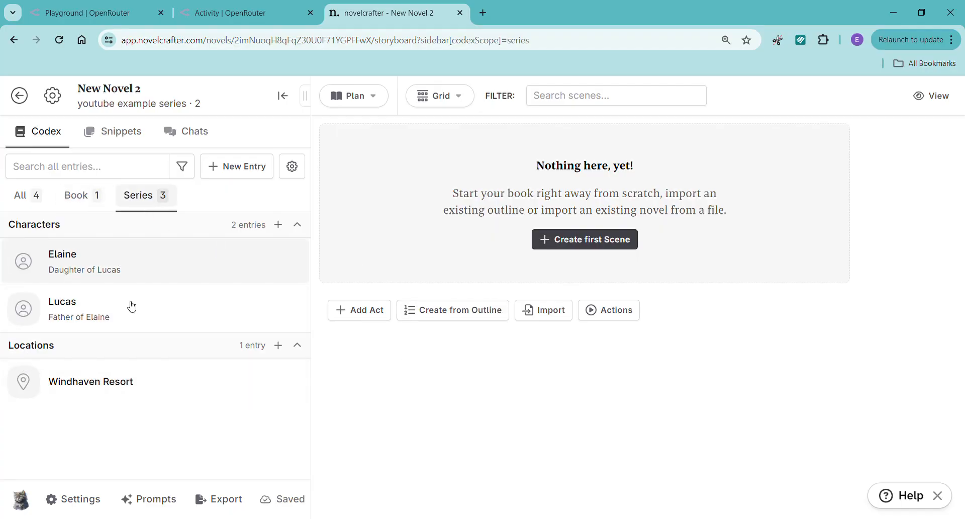
left_click(82, 198)
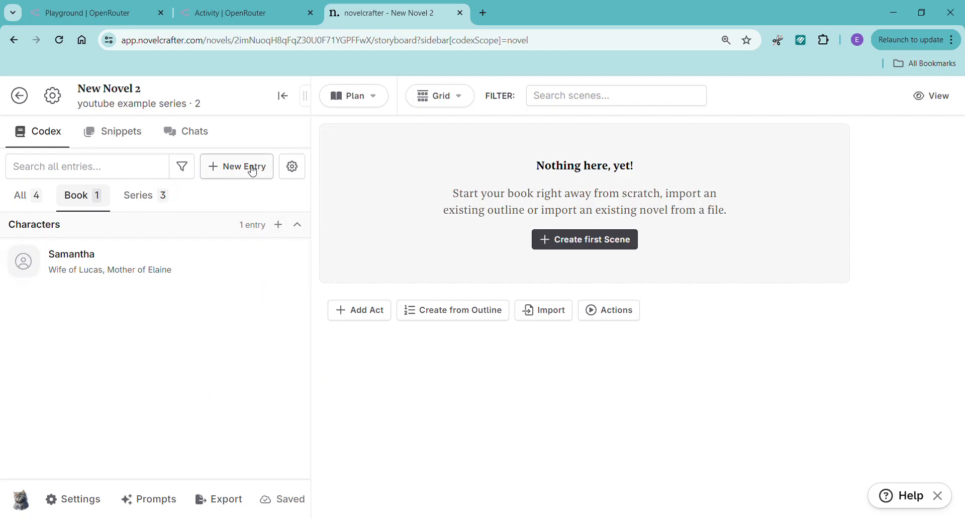
left_click(20, 96)
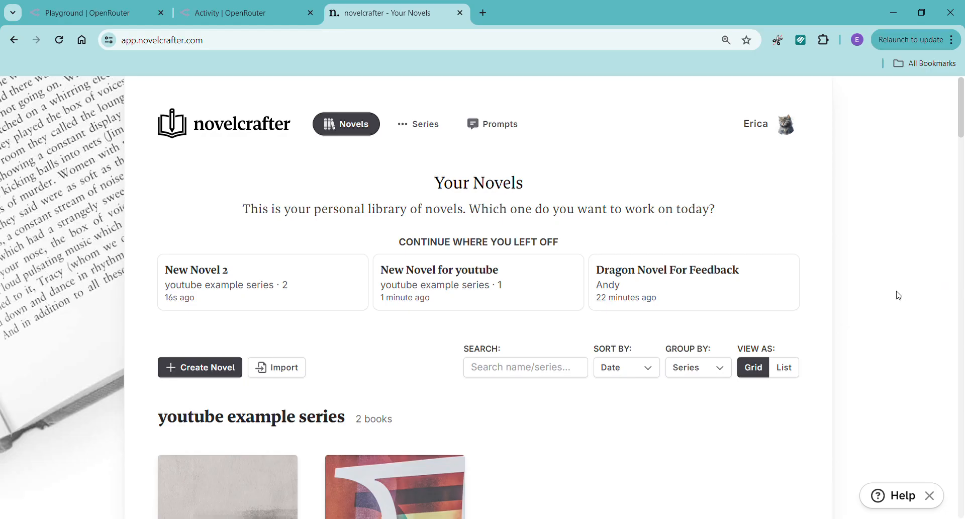
scroll(898, 296, "down", 6)
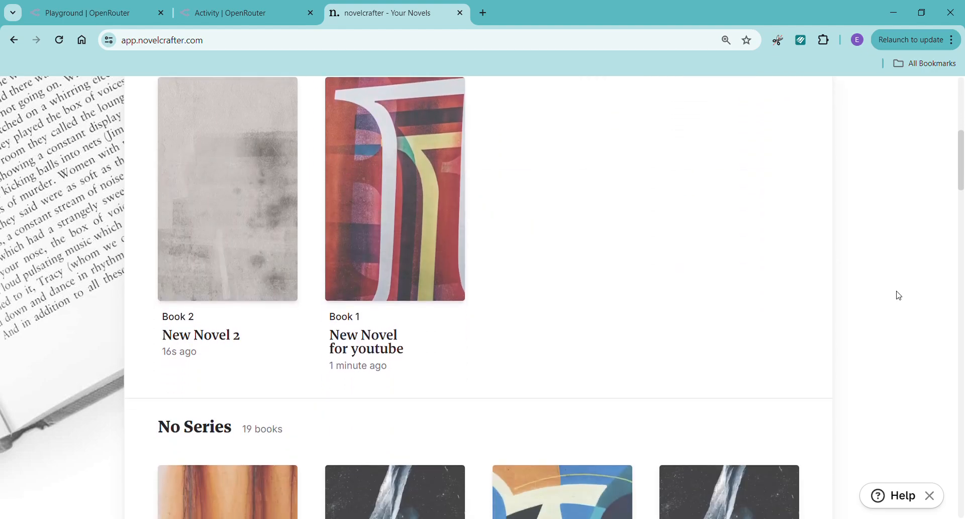
scroll(899, 295, "down", 4)
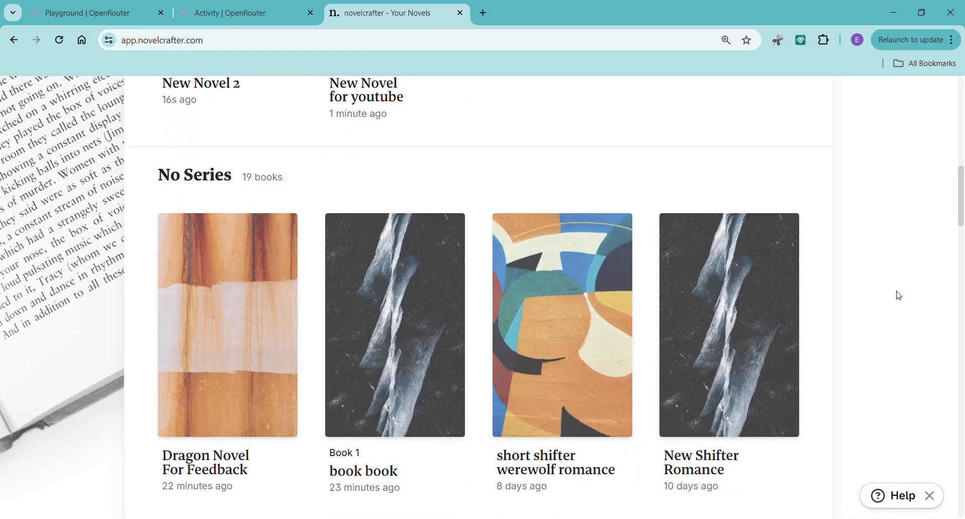
left_click(609, 286)
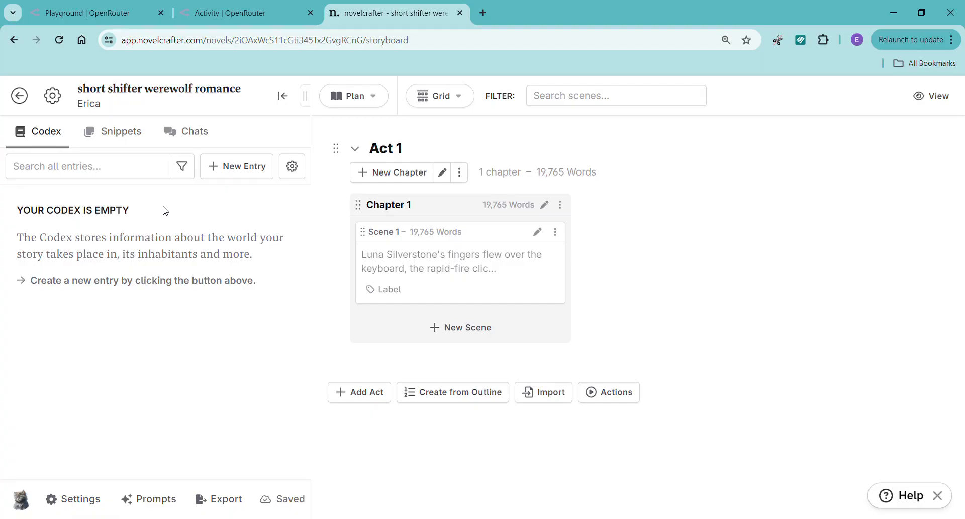
Step: Open the novel settings of "short shifter werewolf romance" and look through its metadata page
left_click(160, 104)
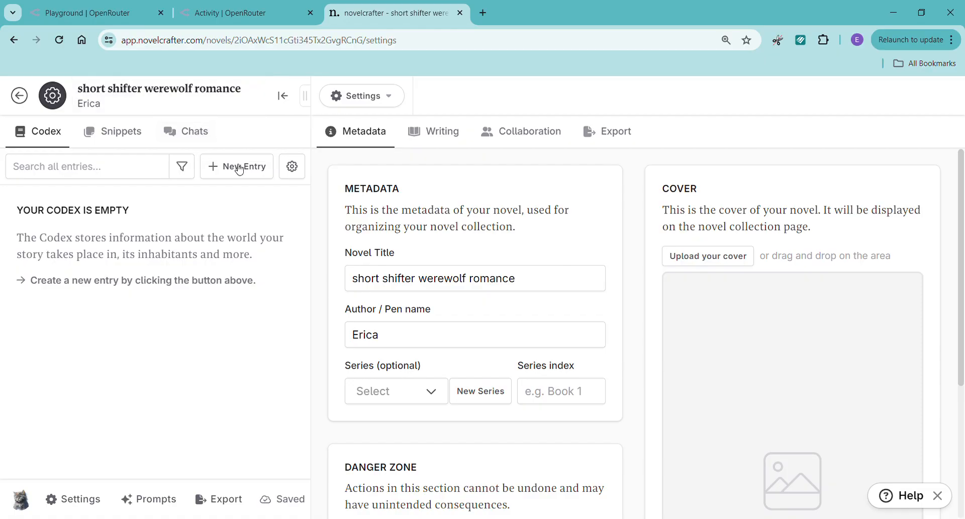
scroll(532, 302, "down", 4)
scroll(694, 355, "up", 4)
left_click(435, 404)
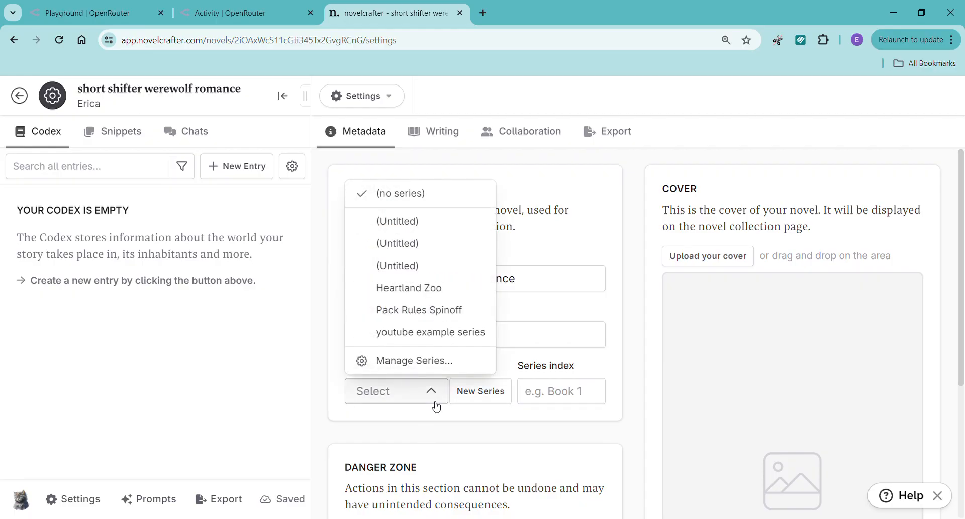
left_click(411, 362)
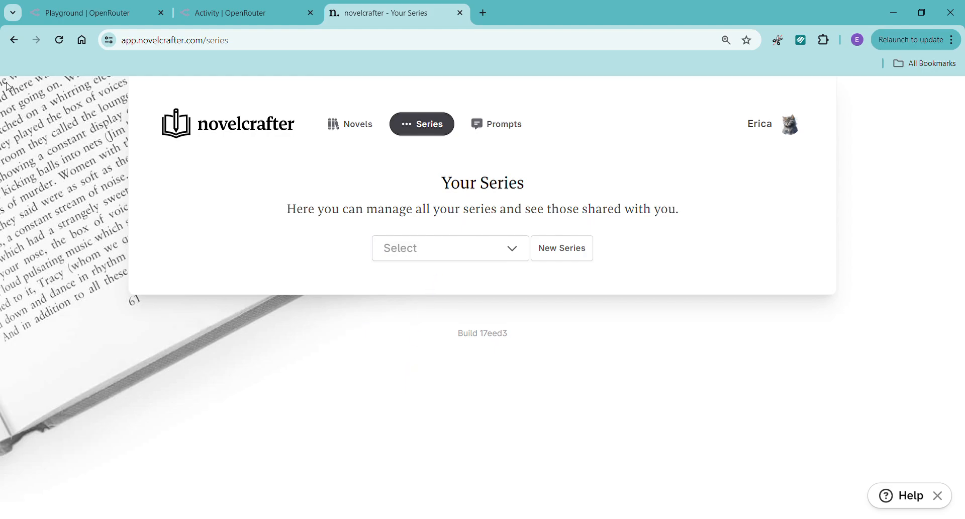
left_click(14, 40)
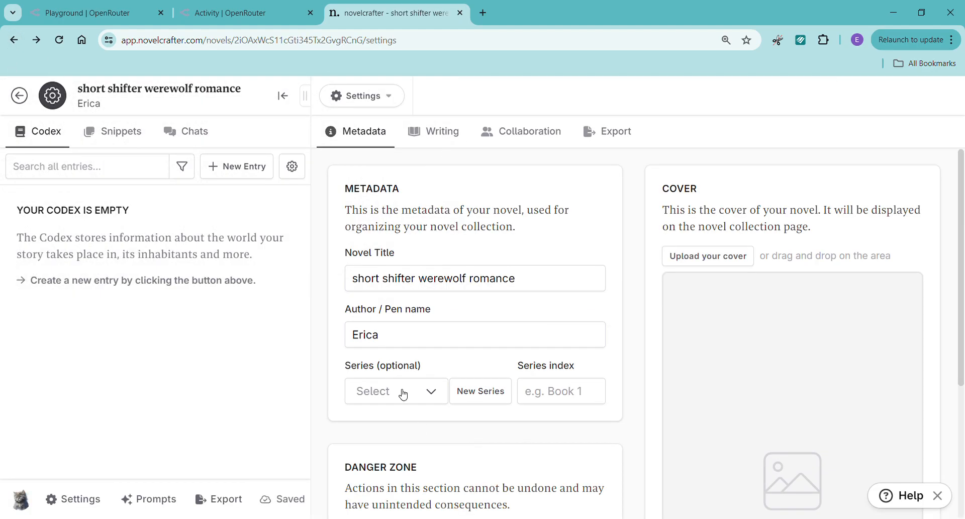
Step: Assign the novel to a new series named Silverstone, reload the page, and set the series index to 1
left_click(480, 391)
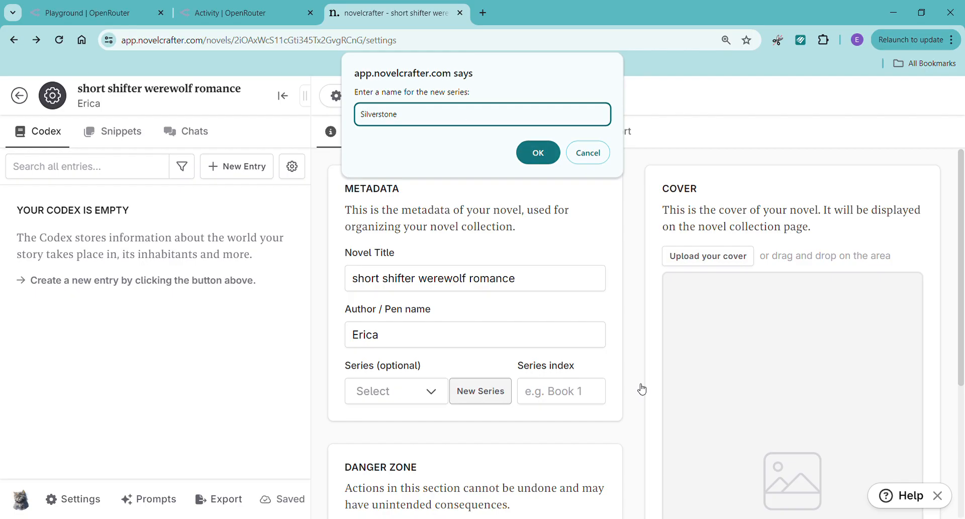
left_click(537, 153)
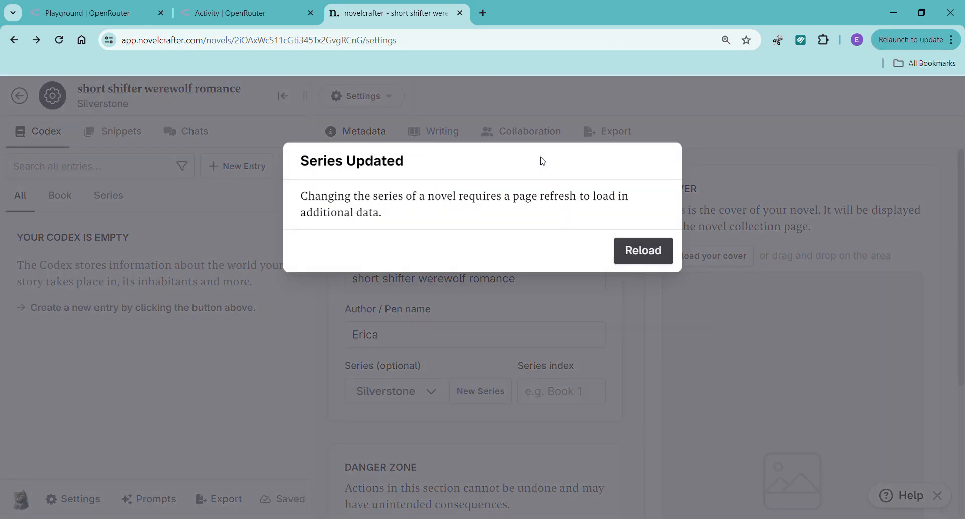
left_click(641, 256)
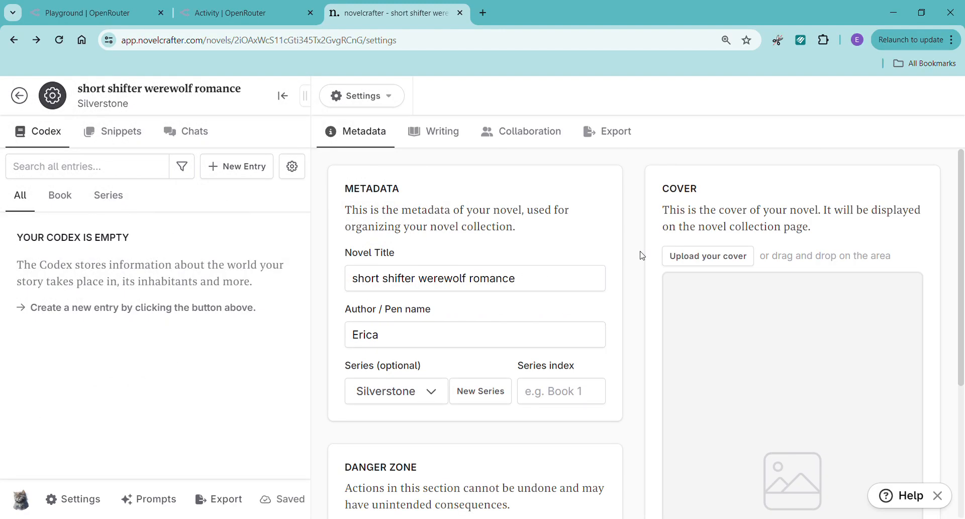
left_click(567, 397)
type("1")
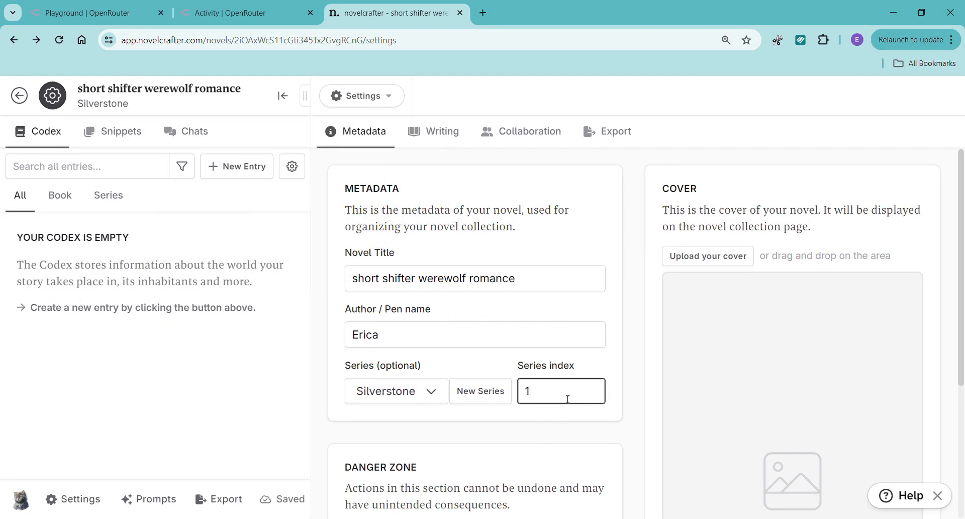
left_click(594, 433)
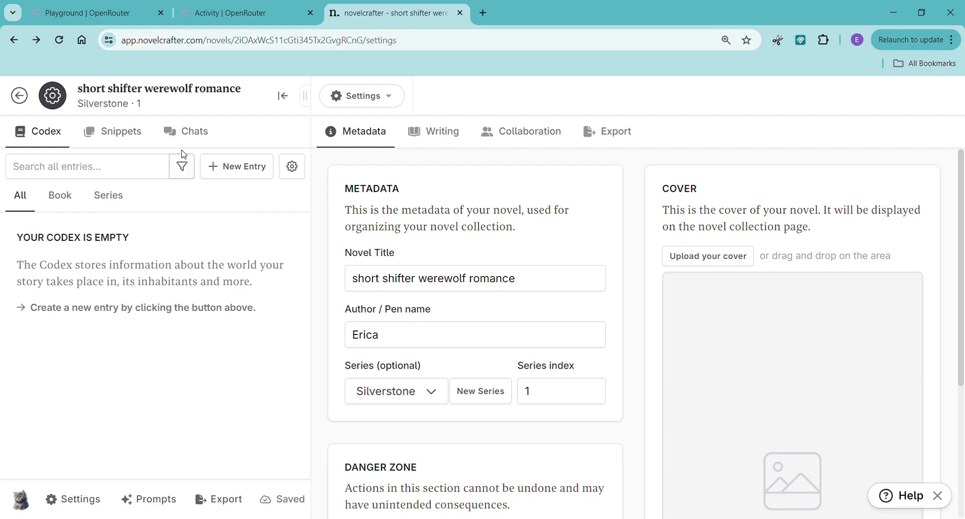
Step: Open the Silverstone series for editing, view its novels, and reopen "short shifter werewolf romance" from there
left_click(191, 102)
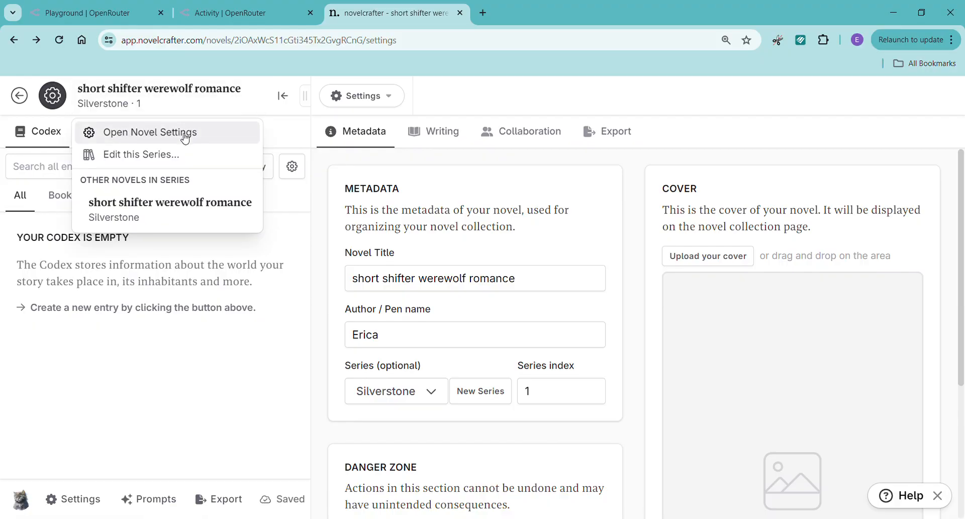
left_click(182, 155)
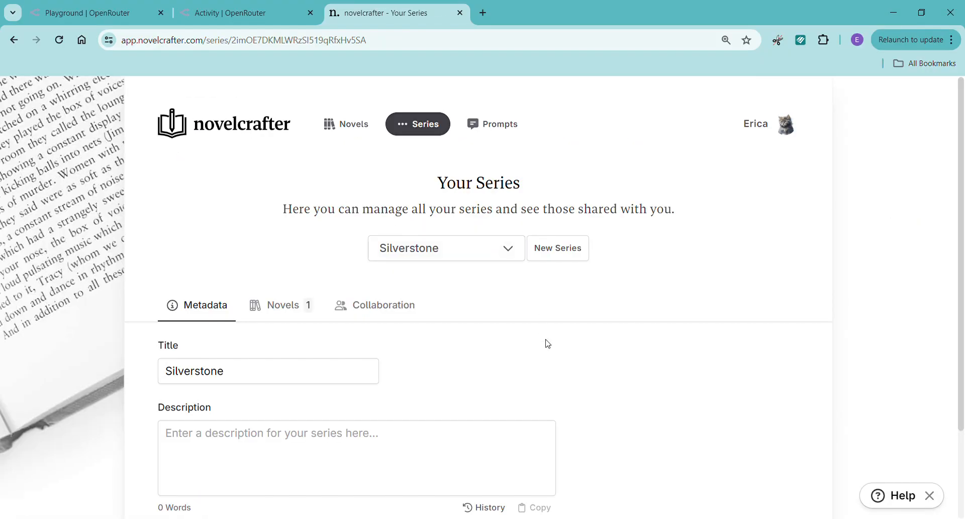
scroll(580, 338, "down", 2)
scroll(269, 345, "up", 2)
left_click(274, 303)
scroll(274, 302, "down", 4)
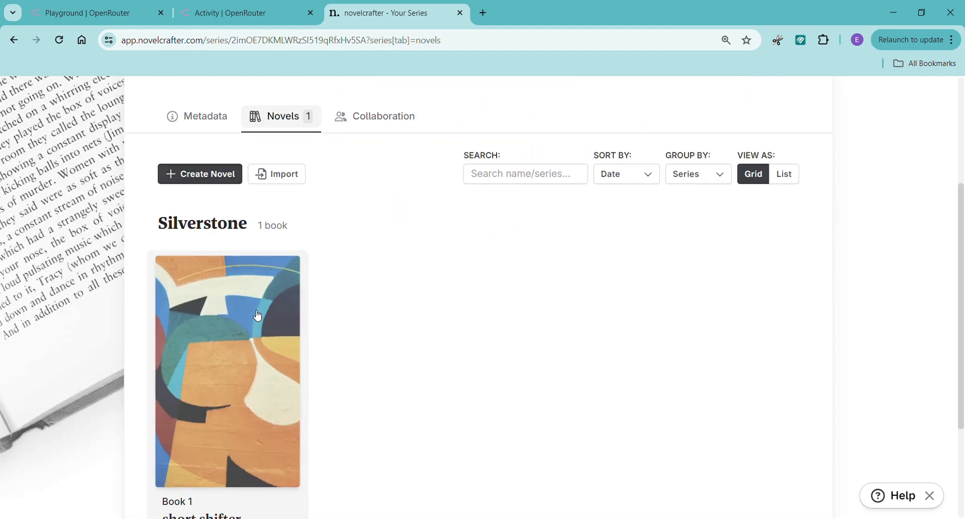
scroll(256, 311, "down", 3)
scroll(254, 297, "up", 1)
left_click(253, 297)
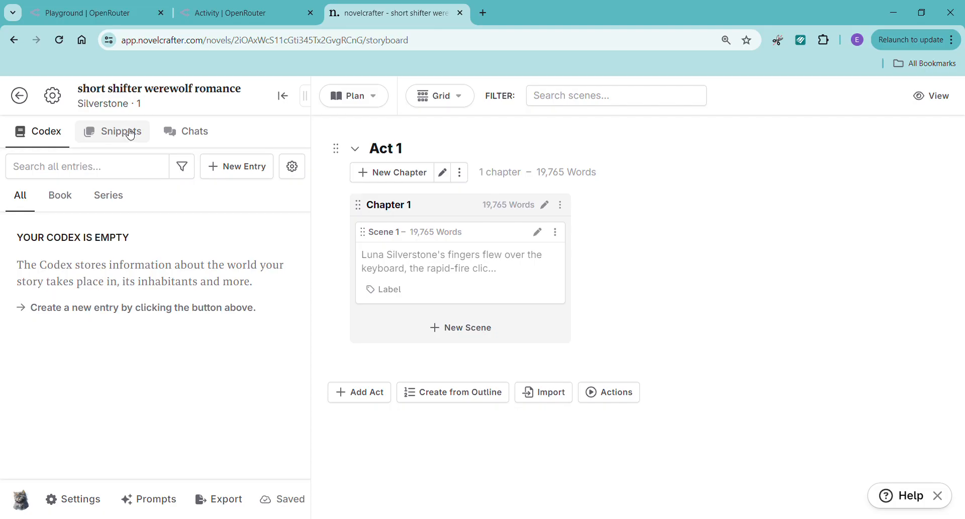
Step: Check the book and series Codex sections of "short shifter werewolf romance" and open its novel settings
left_click(68, 203)
left_click(116, 200)
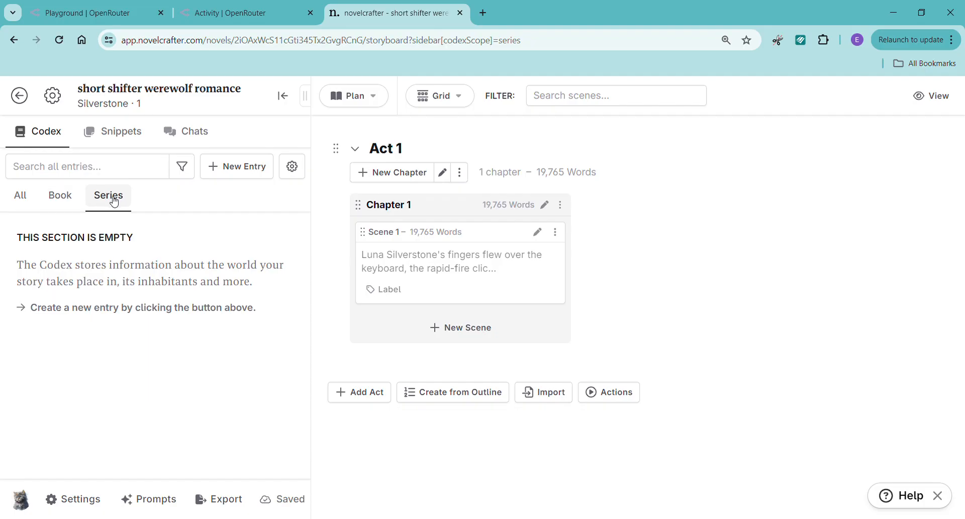
left_click(175, 102)
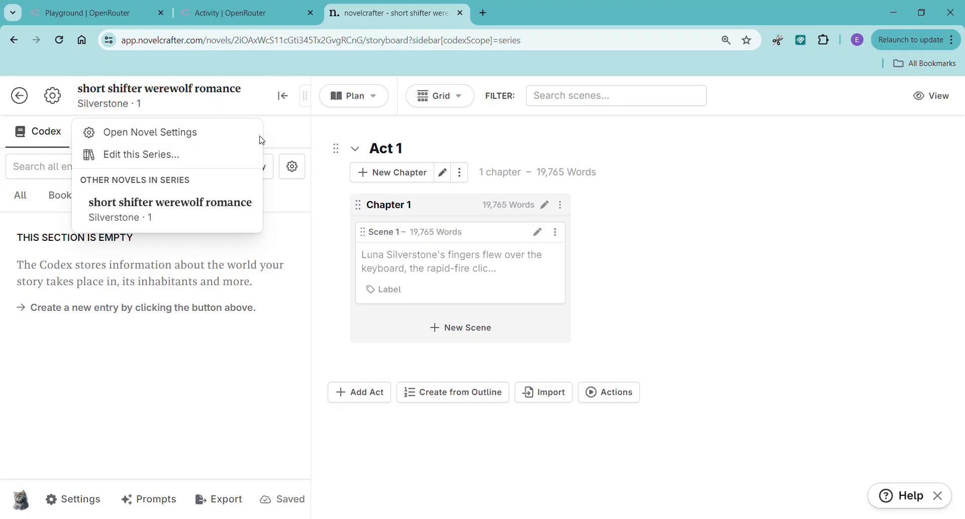
left_click(189, 133)
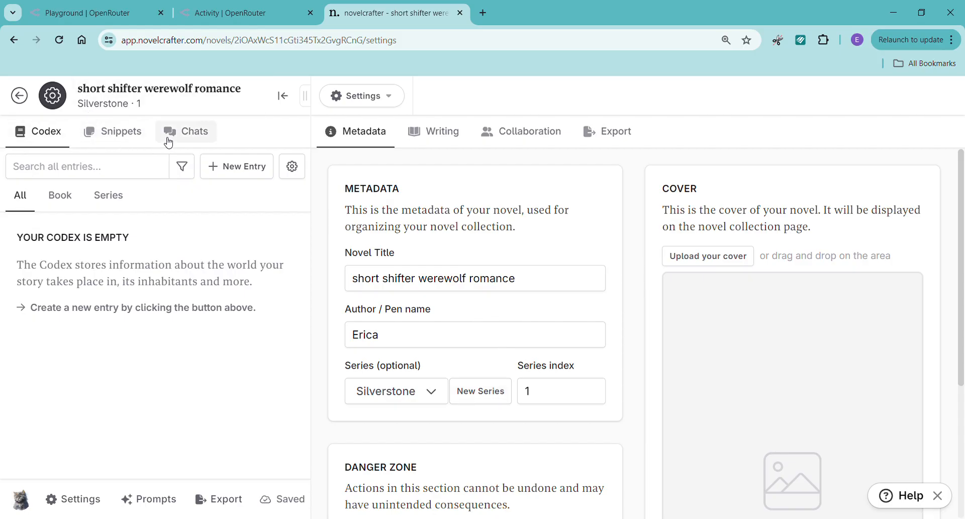
Step: Create a book-level Codex character entry named Luna Silverstone and look through its detail fields
left_click(64, 199)
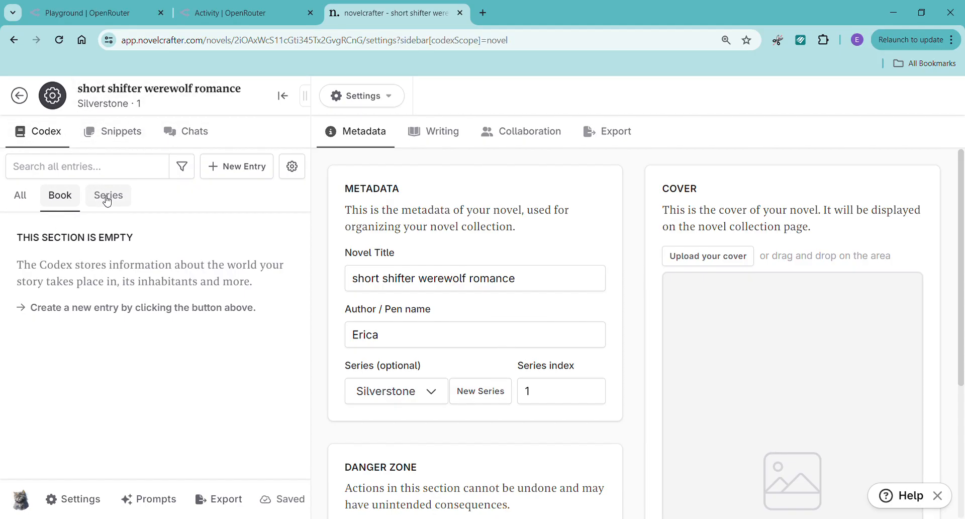
left_click(224, 166)
left_click(260, 199)
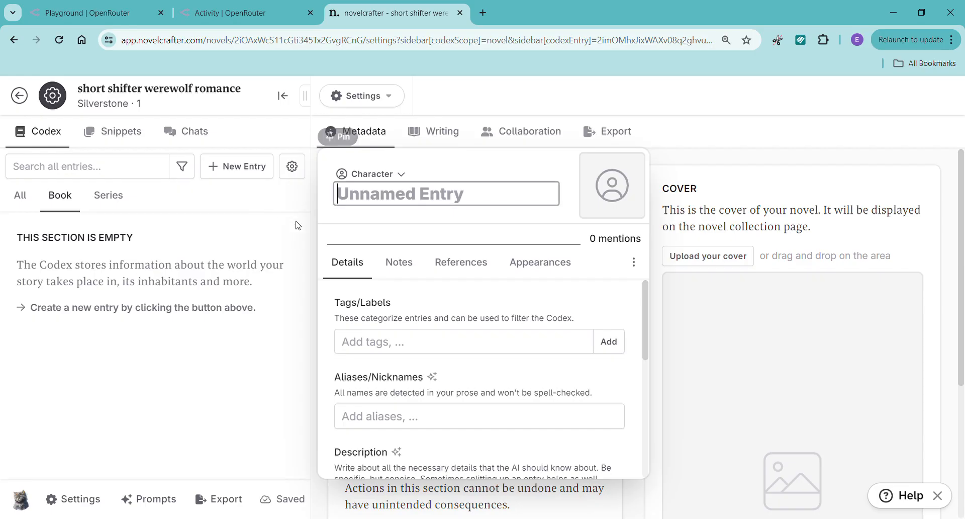
type("Luna")
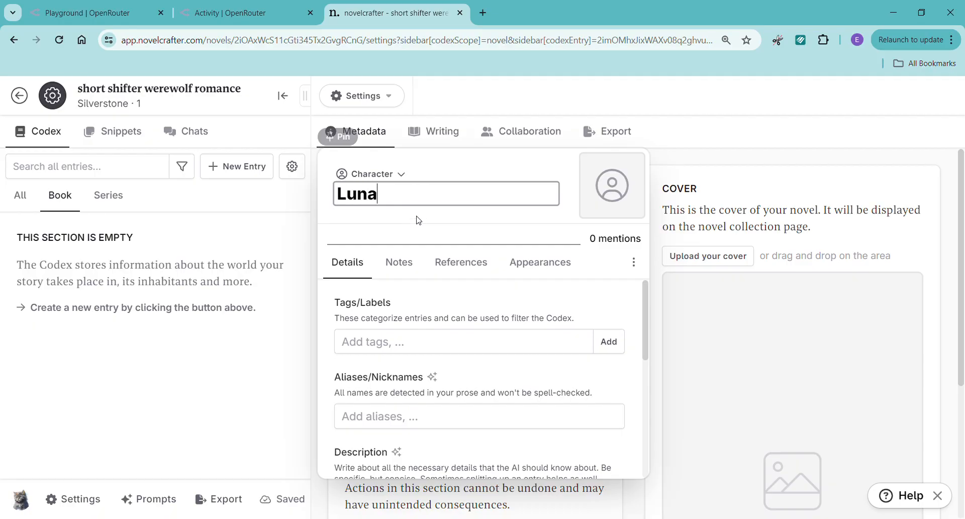
type(" Silver")
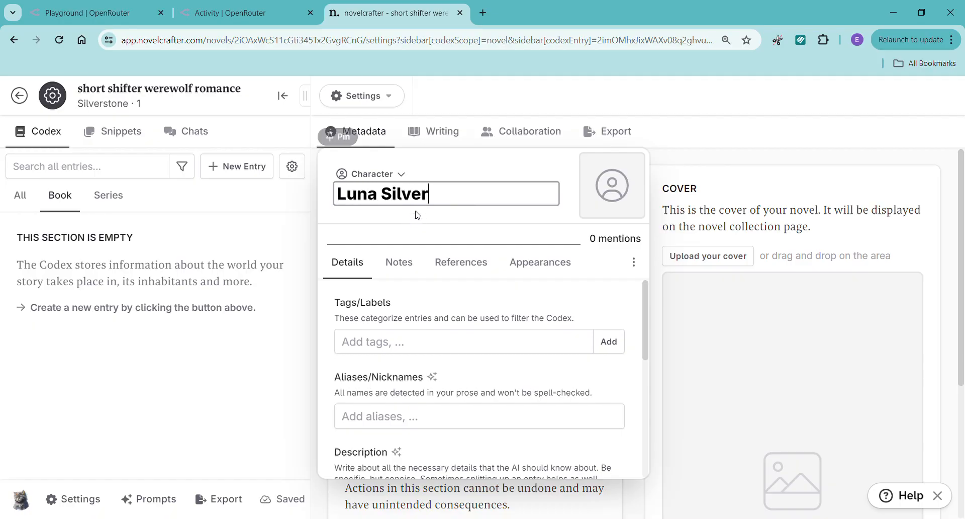
type("stone")
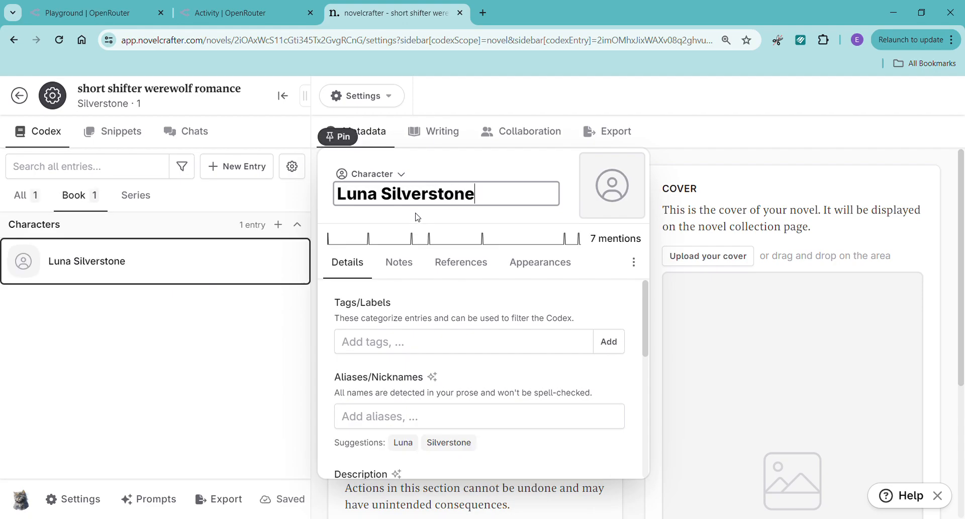
scroll(651, 344, "down", 4)
scroll(540, 368, "down", 5)
scroll(538, 373, "up", 4)
scroll(538, 373, "down", 6)
Step: Create a location entry named Bob's Bookstore in the Codex's series section
left_click(135, 195)
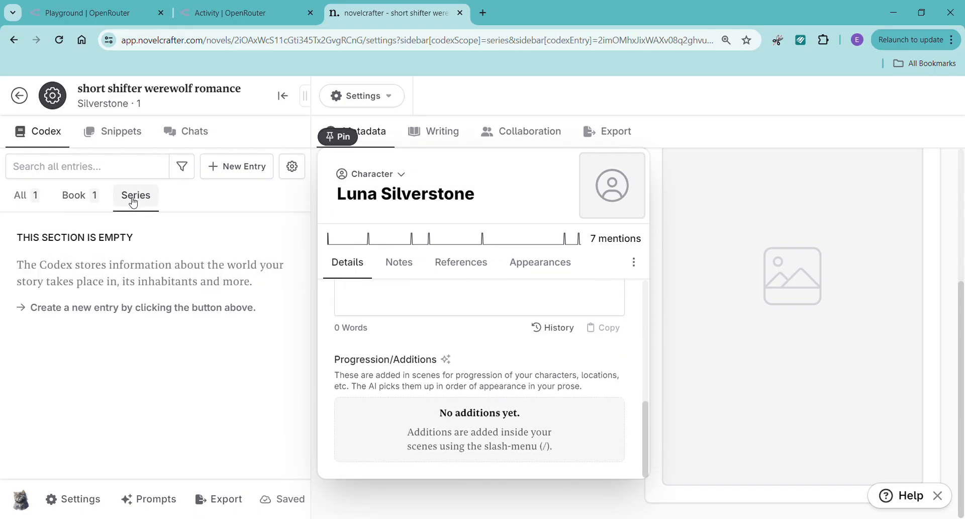
left_click(73, 200)
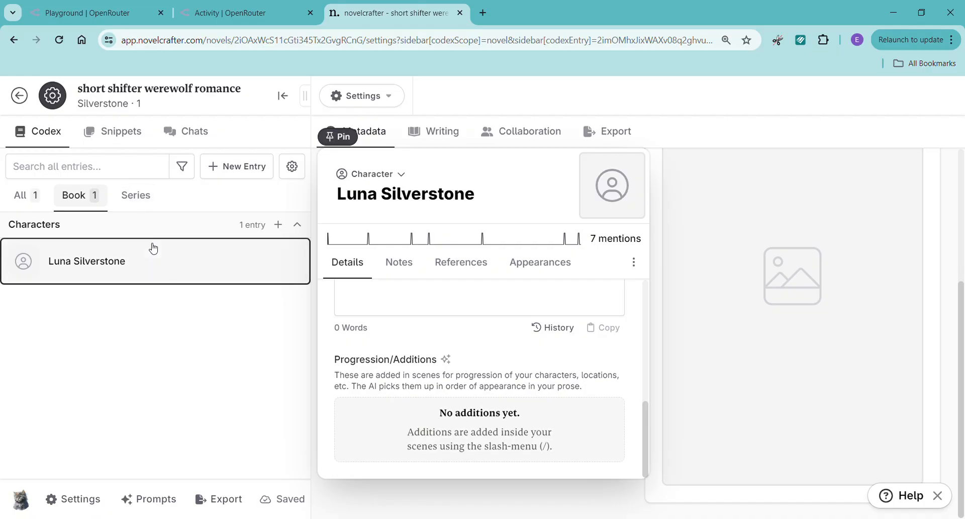
left_click(149, 206)
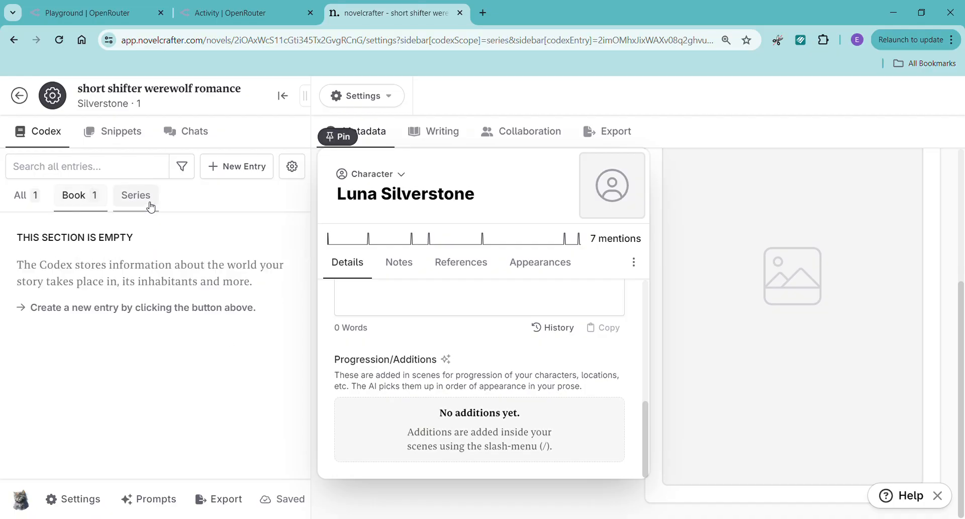
left_click(239, 170)
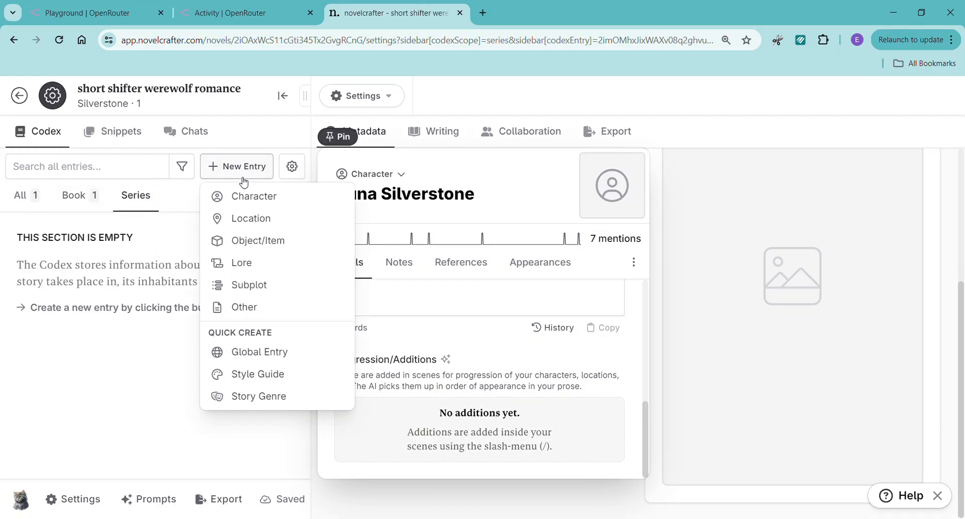
left_click(251, 219)
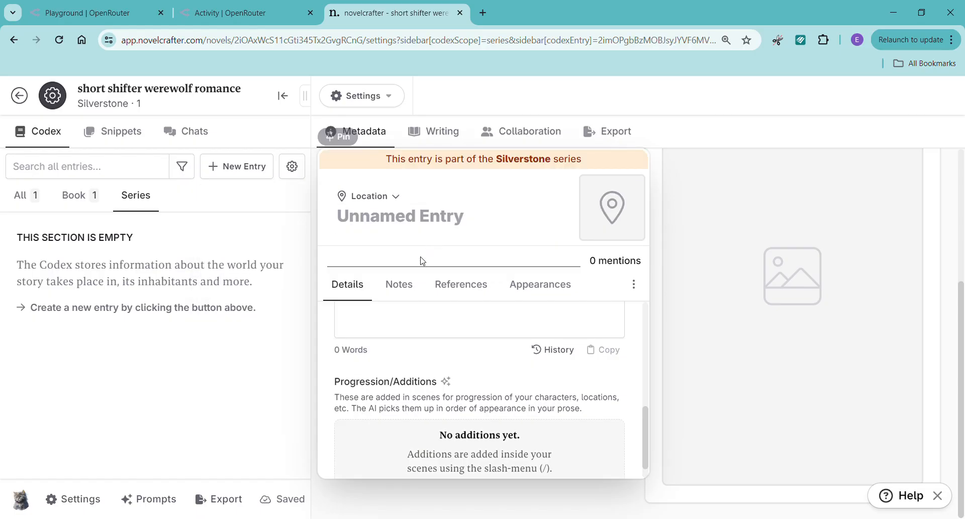
scroll(401, 320, "up", 5)
left_click(385, 367)
left_click(428, 219)
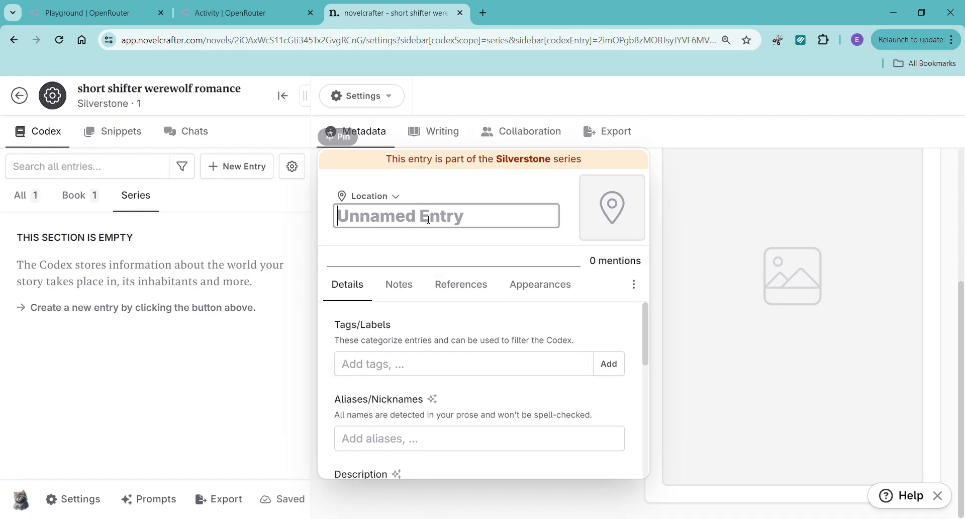
type("Bob's Bookstore")
left_click(181, 382)
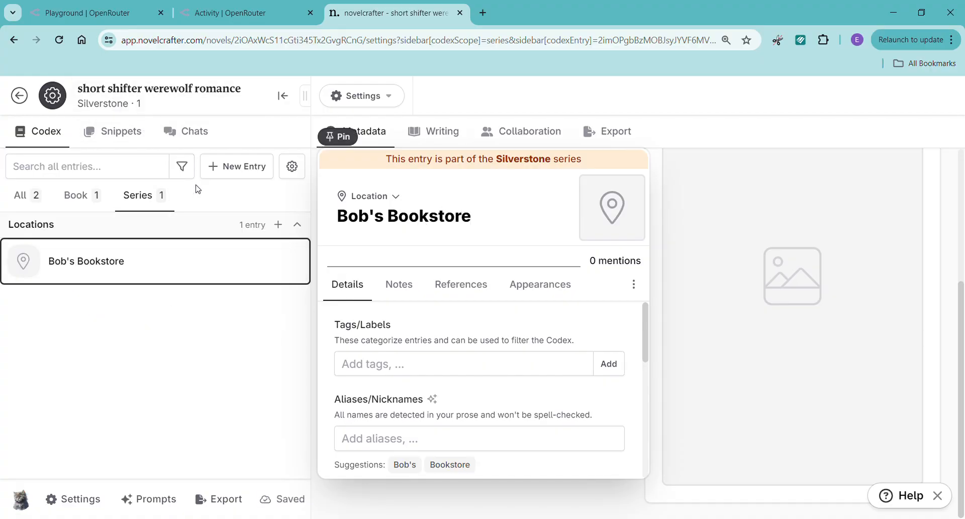
Step: Compare the entries in the book and series Codex sections, viewing the Luna Silverstone entry and closing it
left_click(78, 202)
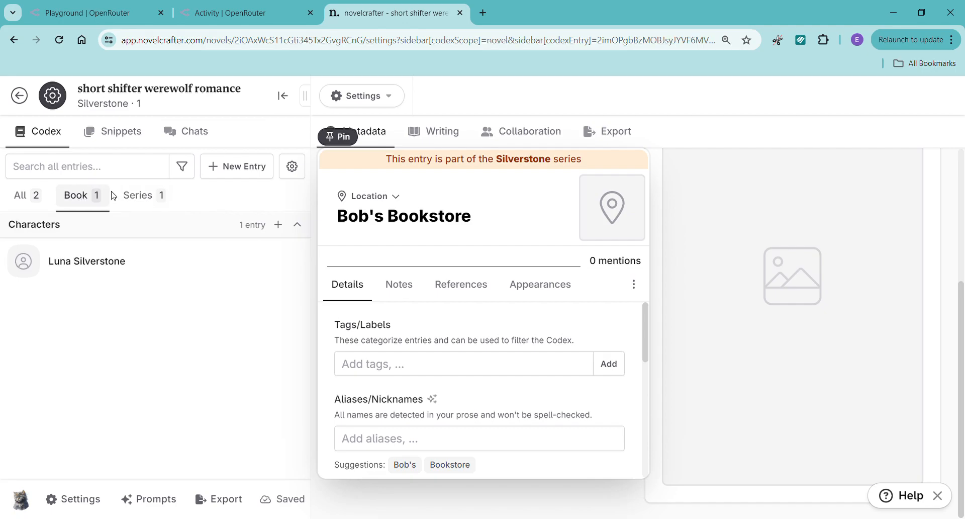
left_click(151, 195)
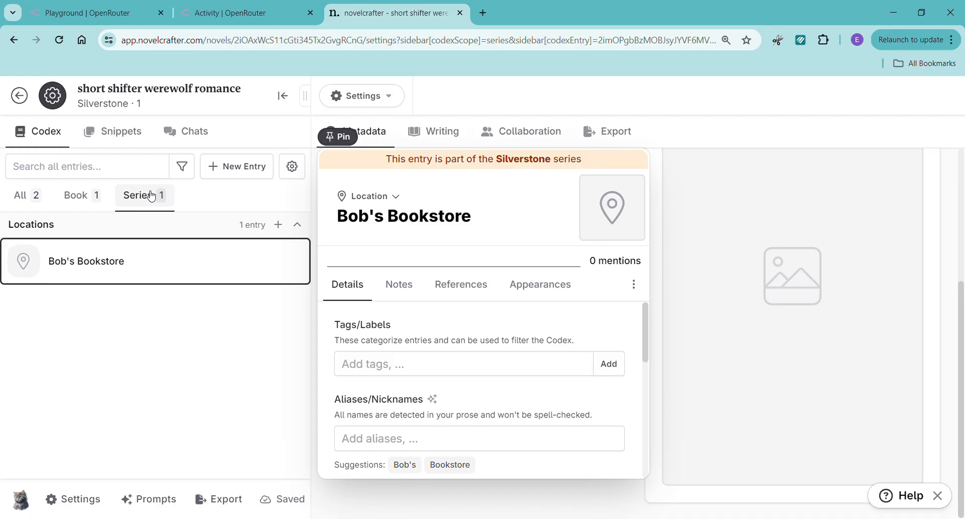
left_click(85, 199)
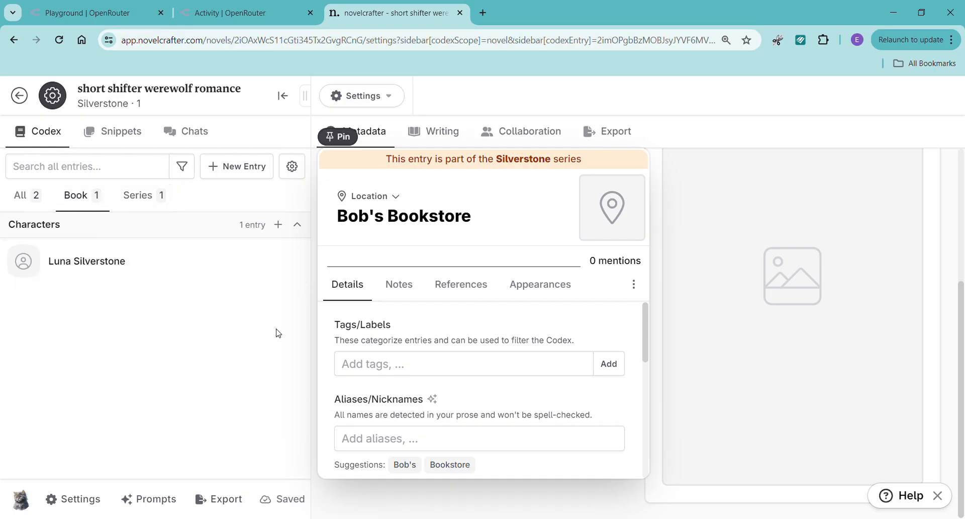
left_click(151, 196)
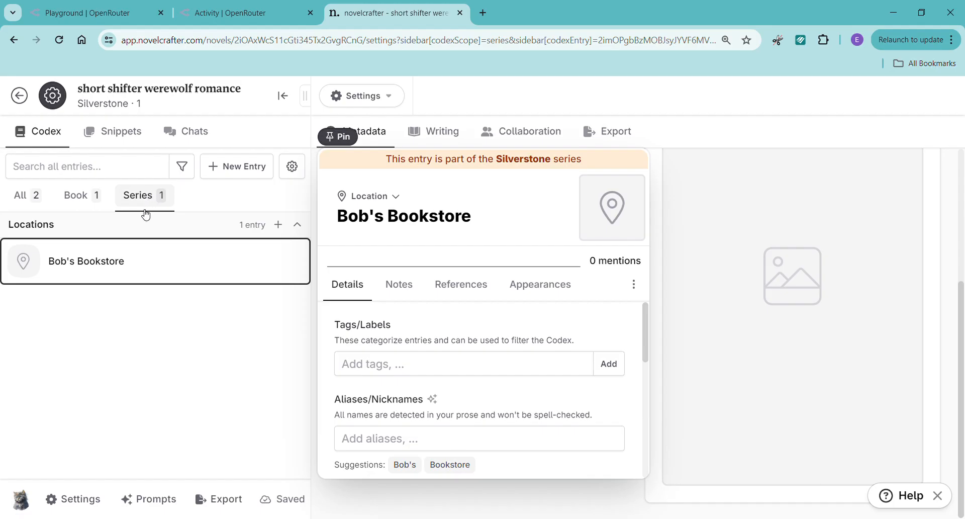
left_click(80, 197)
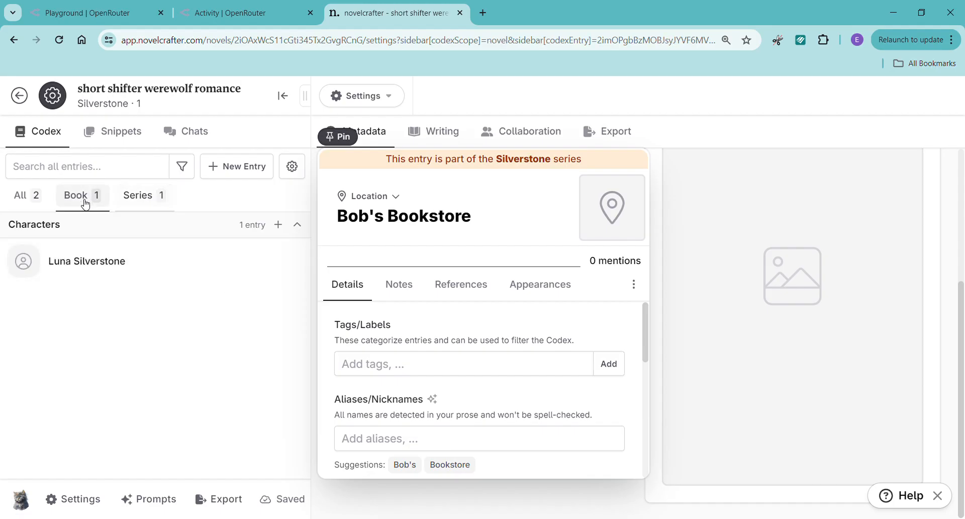
left_click(92, 264)
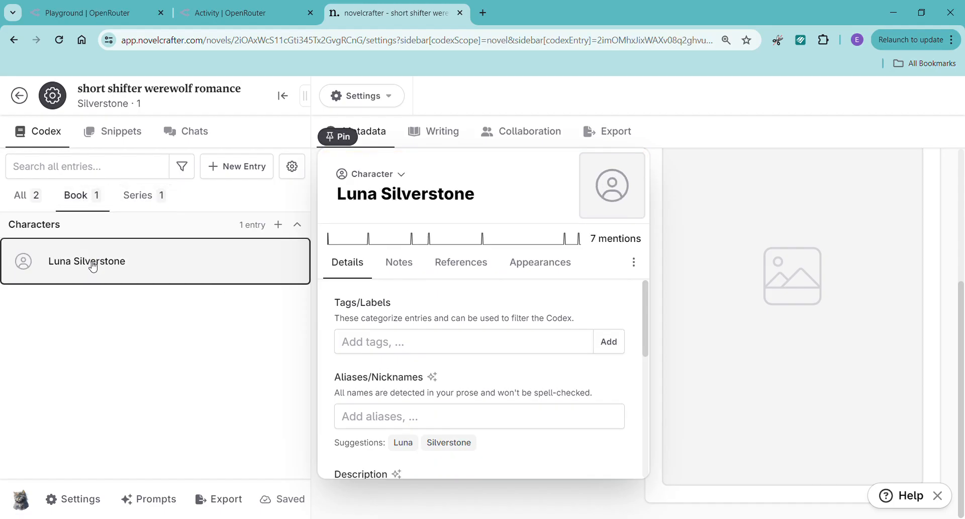
left_click(141, 208)
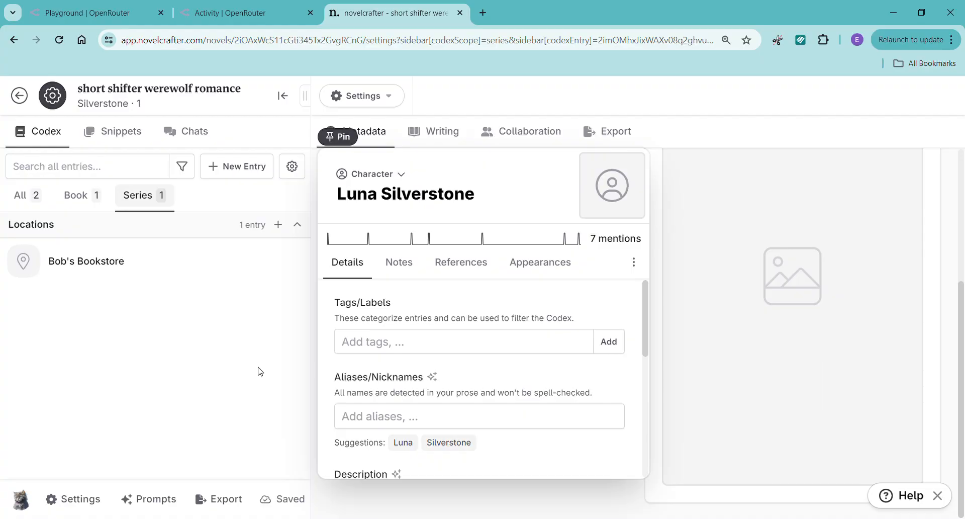
scroll(824, 301, "up", 4)
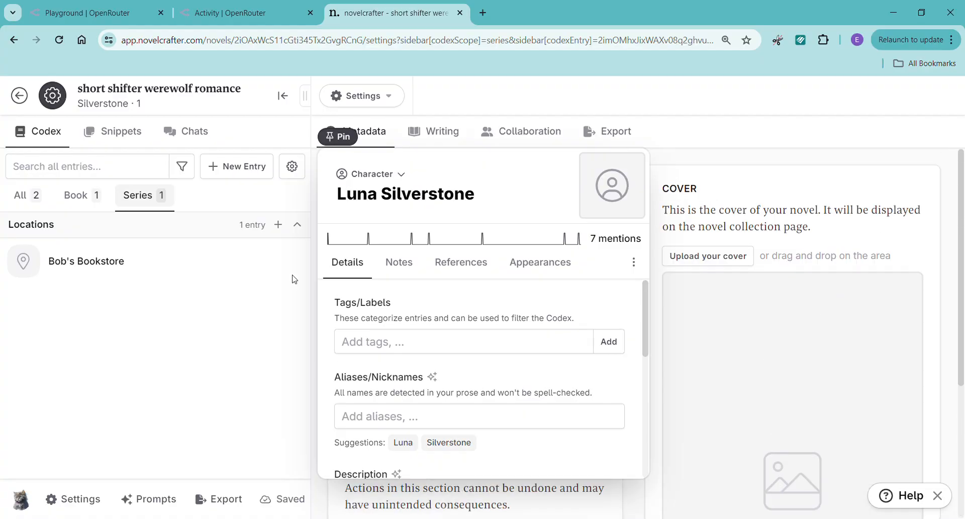
left_click(69, 210)
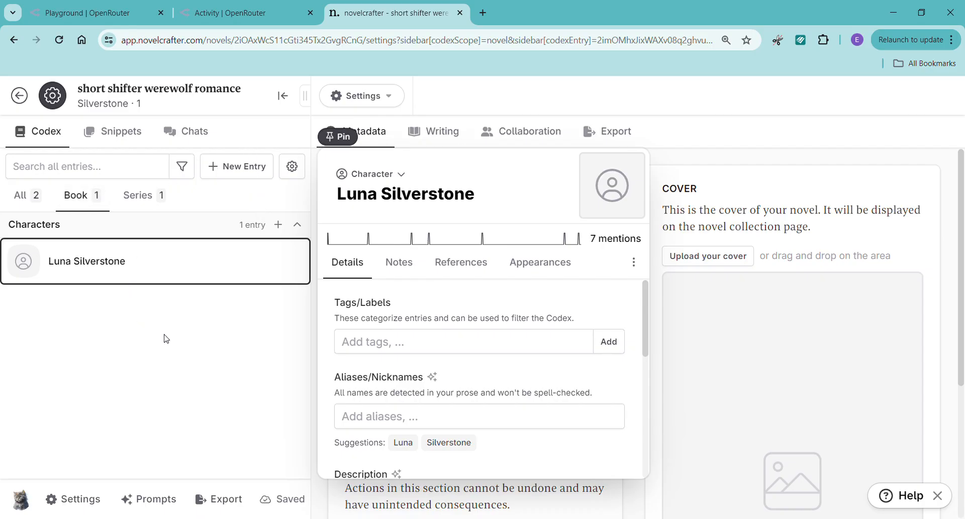
left_click(871, 294)
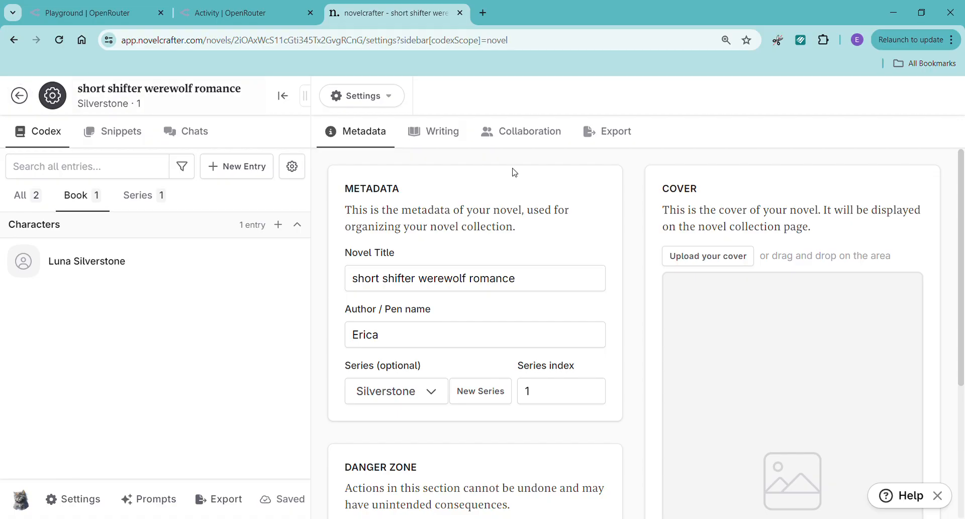
Step: Delete the novel "short shifter werewolf romance" from its settings and confirm the deletion
scroll(577, 295, "down", 5)
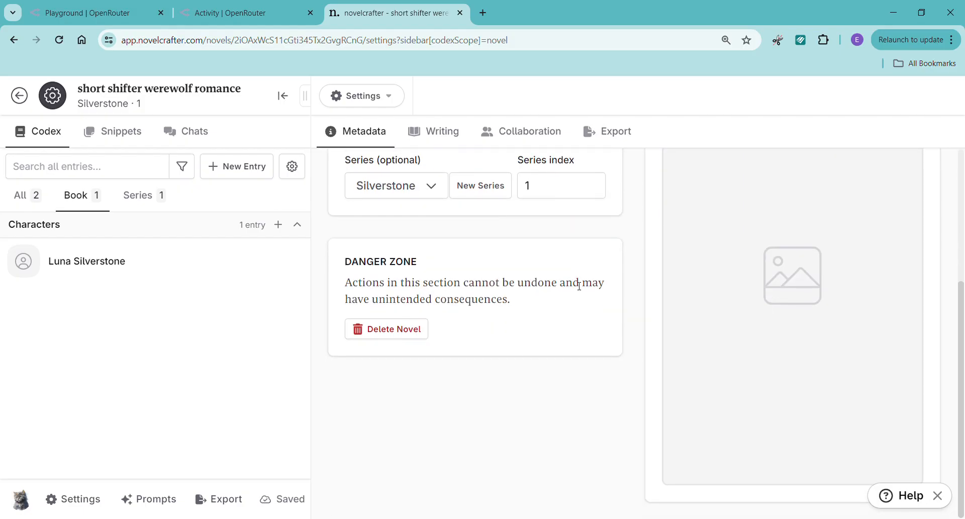
left_click(417, 334)
left_click(652, 254)
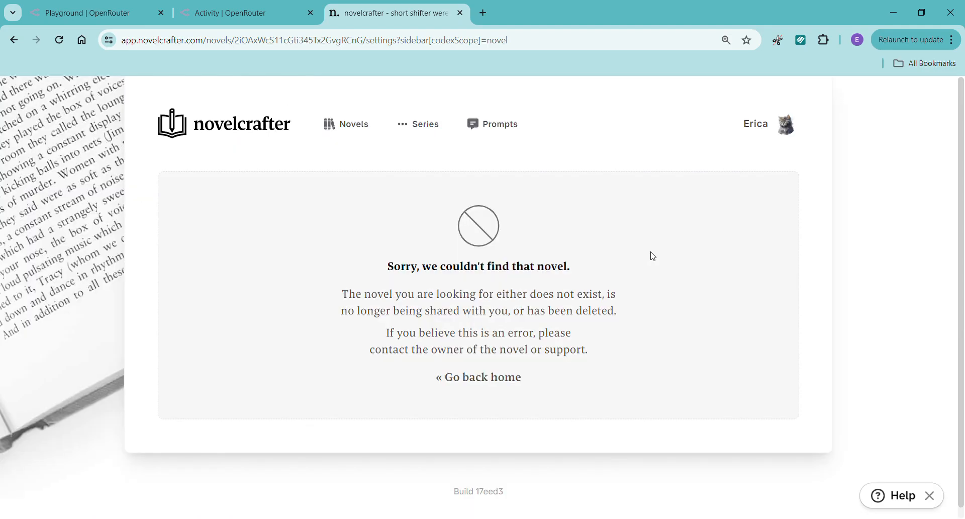
Step: Open New Novel 2 from the library and delete it through its novel settings
scroll(519, 308, "down", 5)
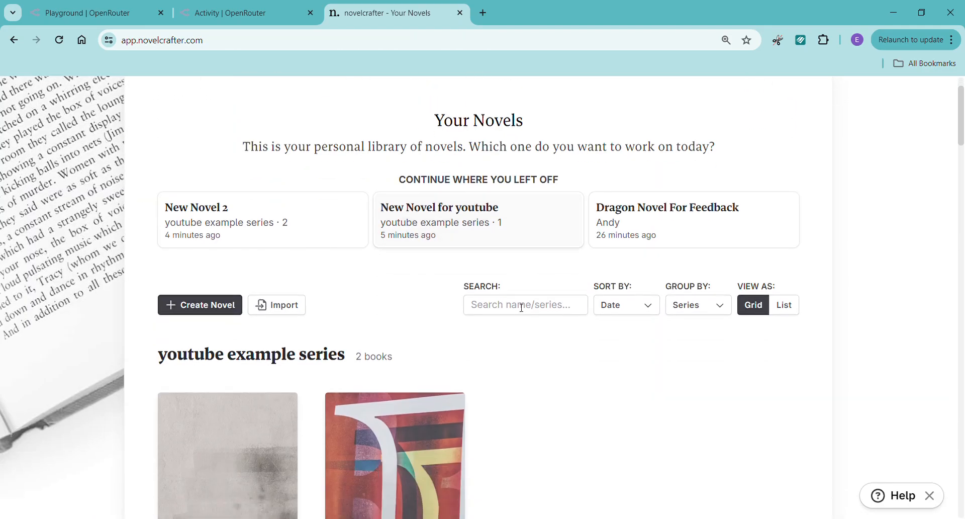
scroll(520, 306, "up", 1)
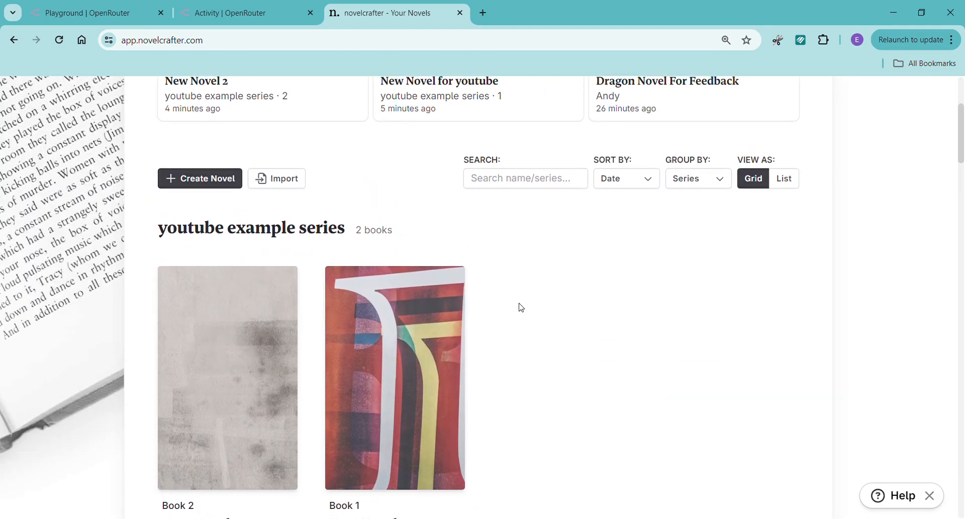
left_click(237, 352)
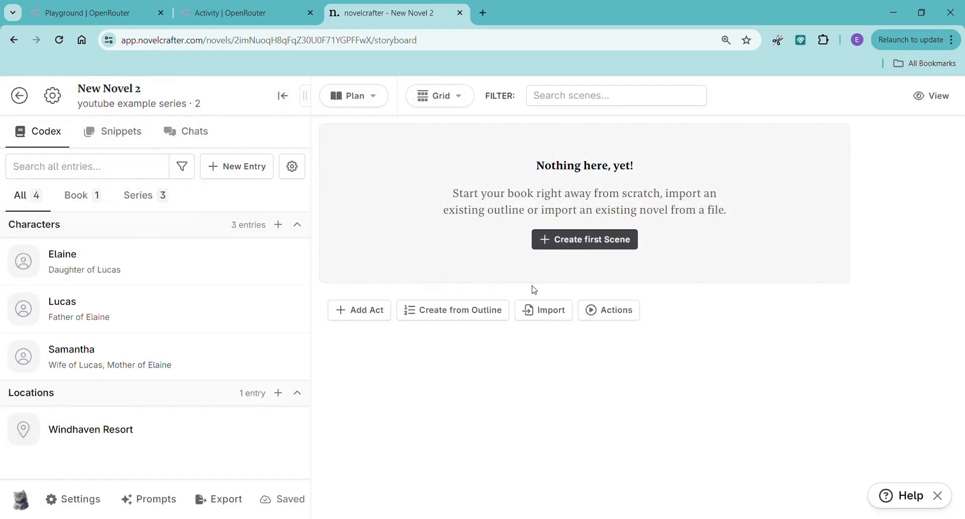
left_click(141, 113)
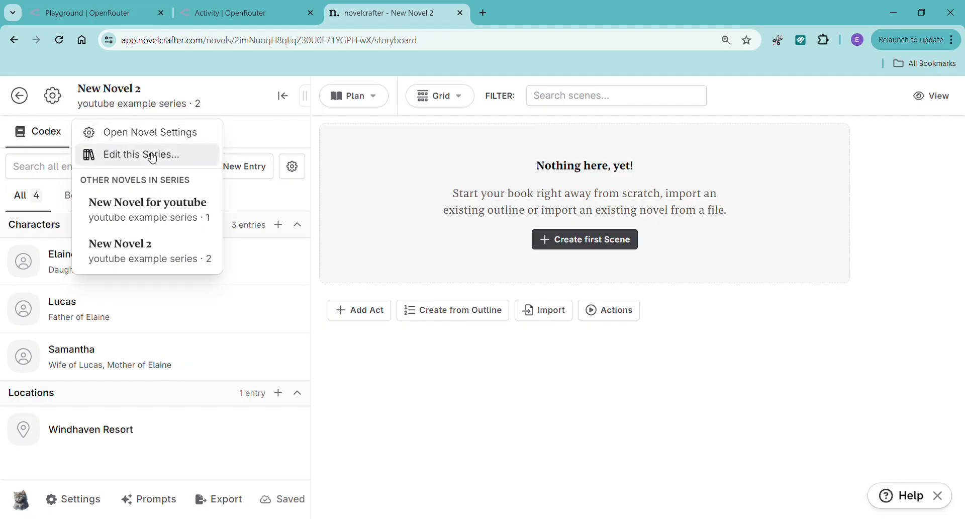
left_click(161, 138)
scroll(543, 301, "down", 5)
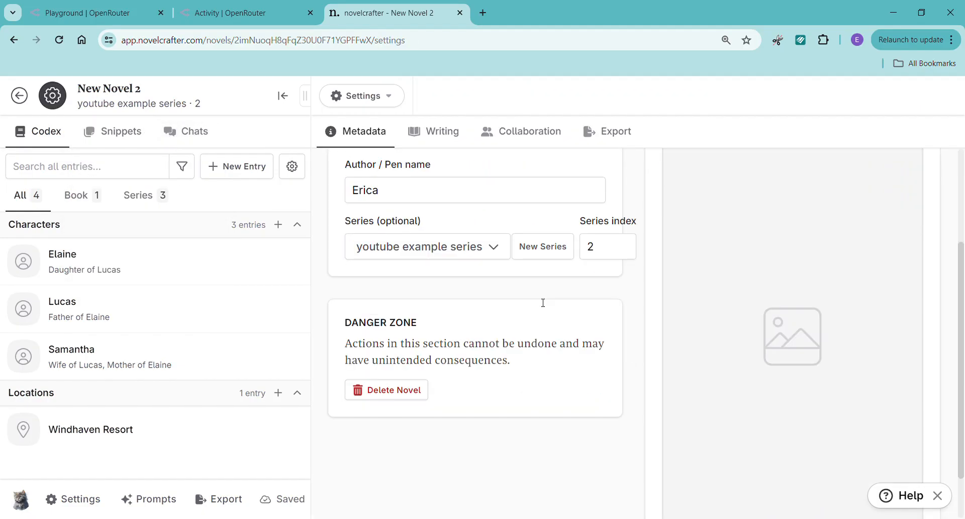
left_click(394, 331)
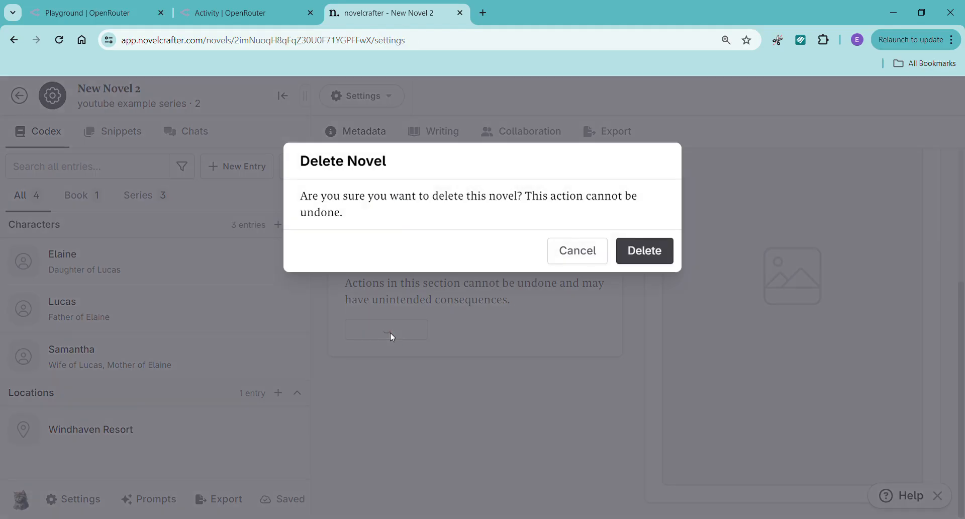
left_click(668, 251)
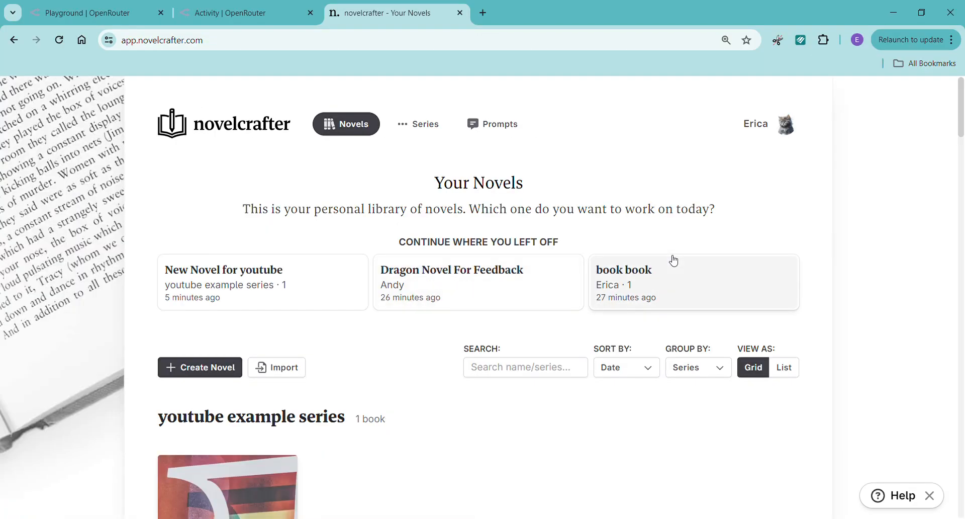
Step: Open "New Novel for youtube" from the library and delete it through its novel settings
left_click(239, 480)
left_click(155, 106)
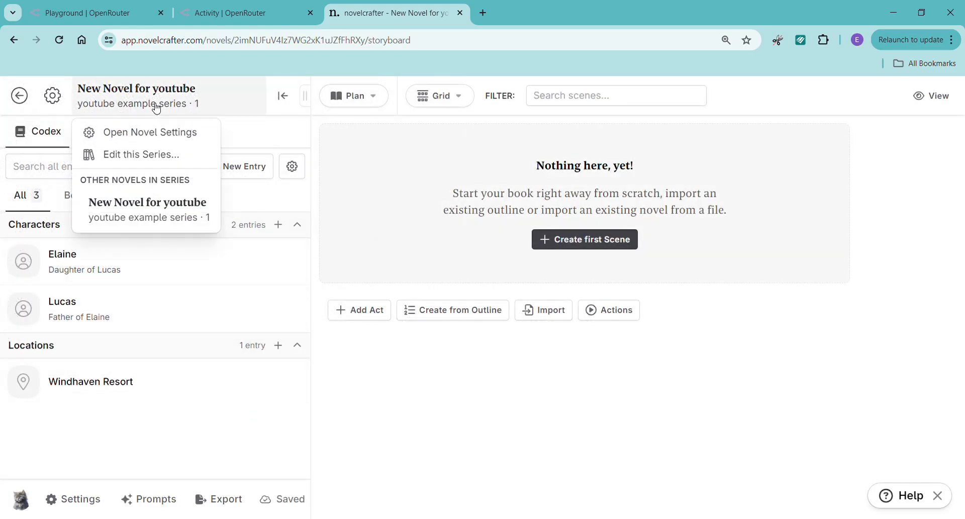
left_click(114, 134)
scroll(568, 390, "down", 4)
left_click(381, 329)
left_click(628, 254)
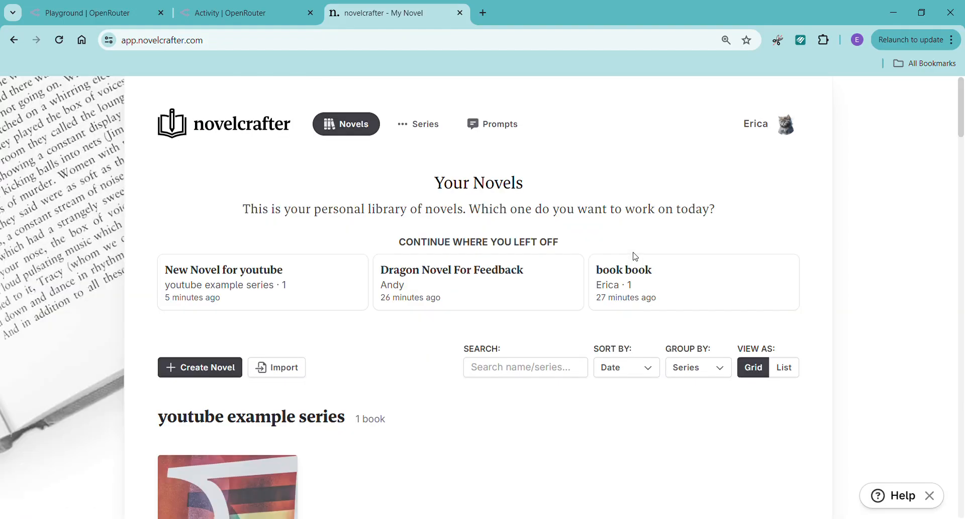